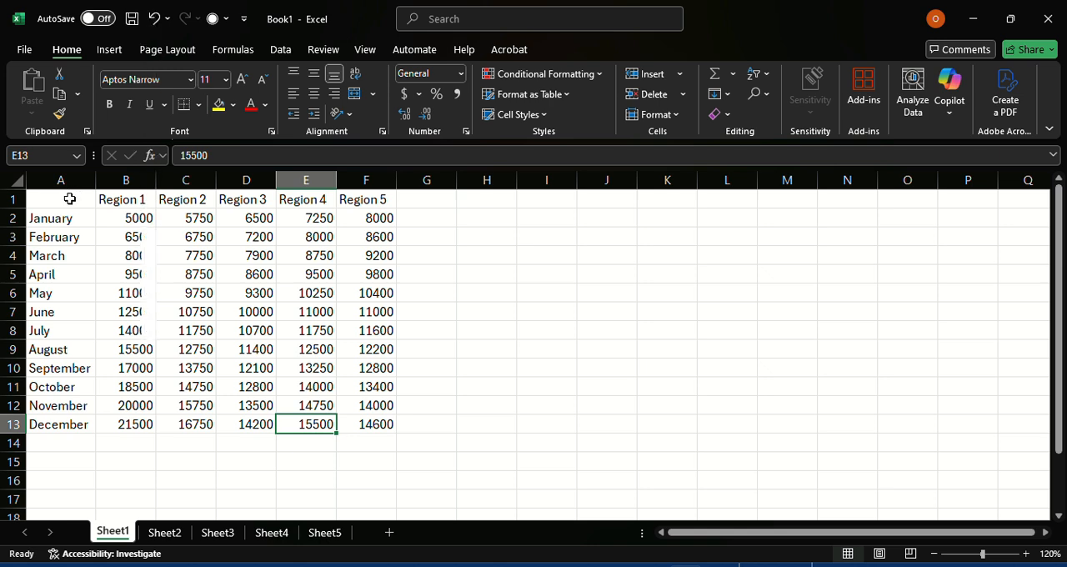
Step: Insert a new sheet row above the region headers in row 1
click(70, 198)
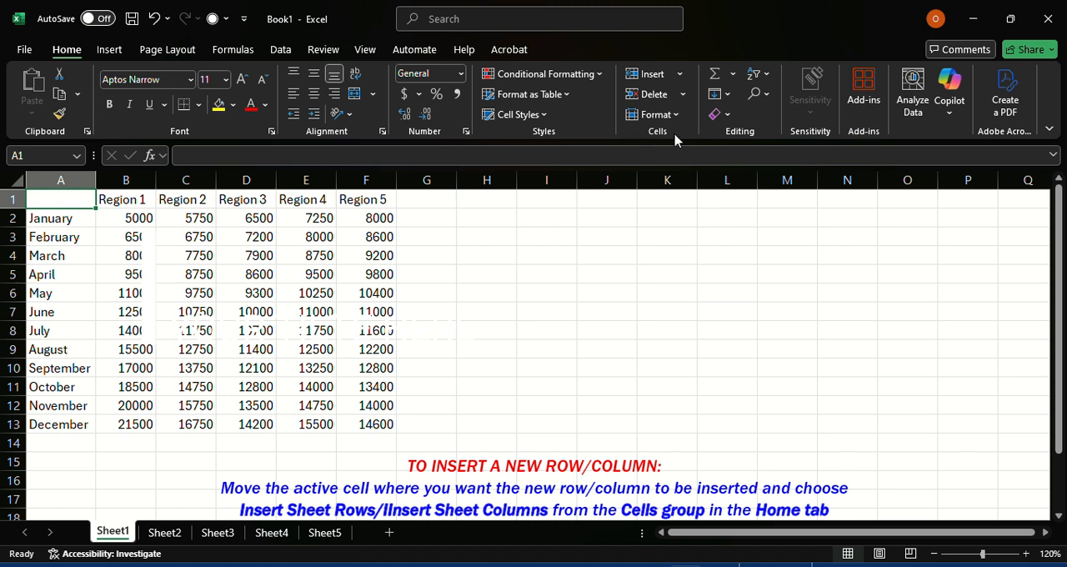
click(680, 74)
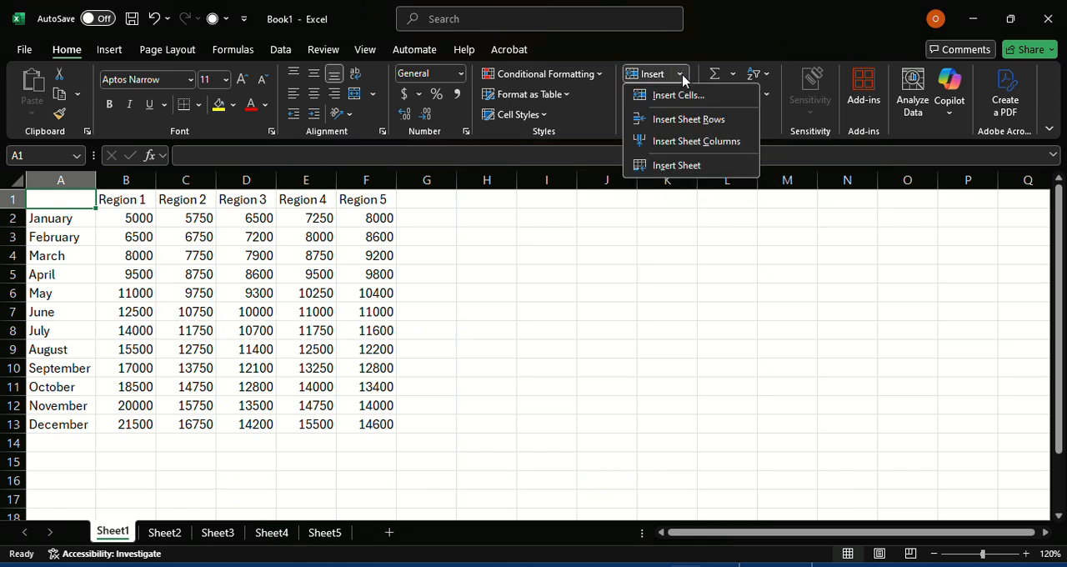
click(689, 120)
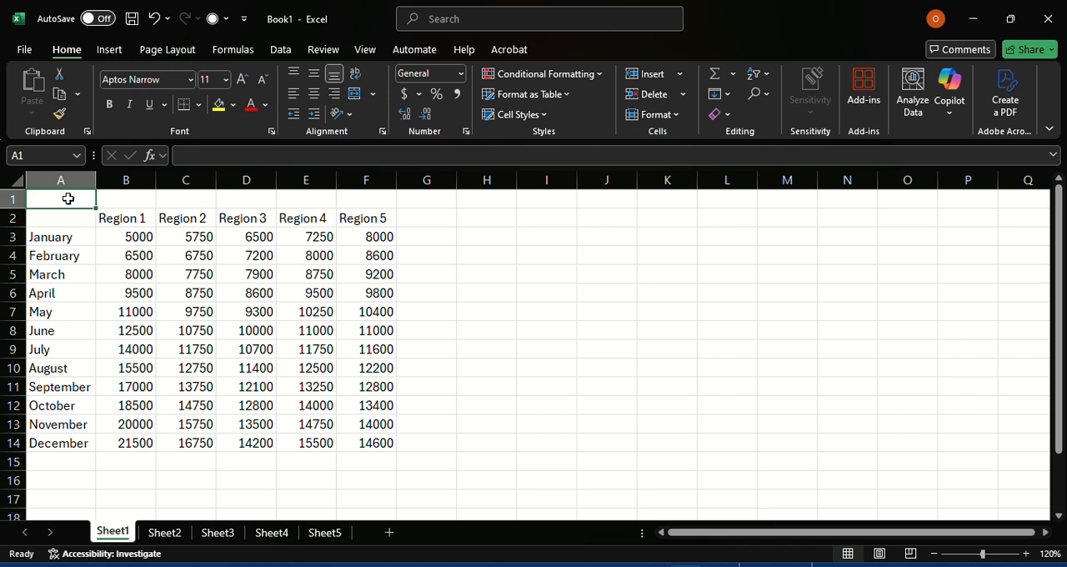
Step: Merge and center cells A1:F1 and enter the title REGIONAL SALES in the merged cell
drag(69, 198, 377, 199)
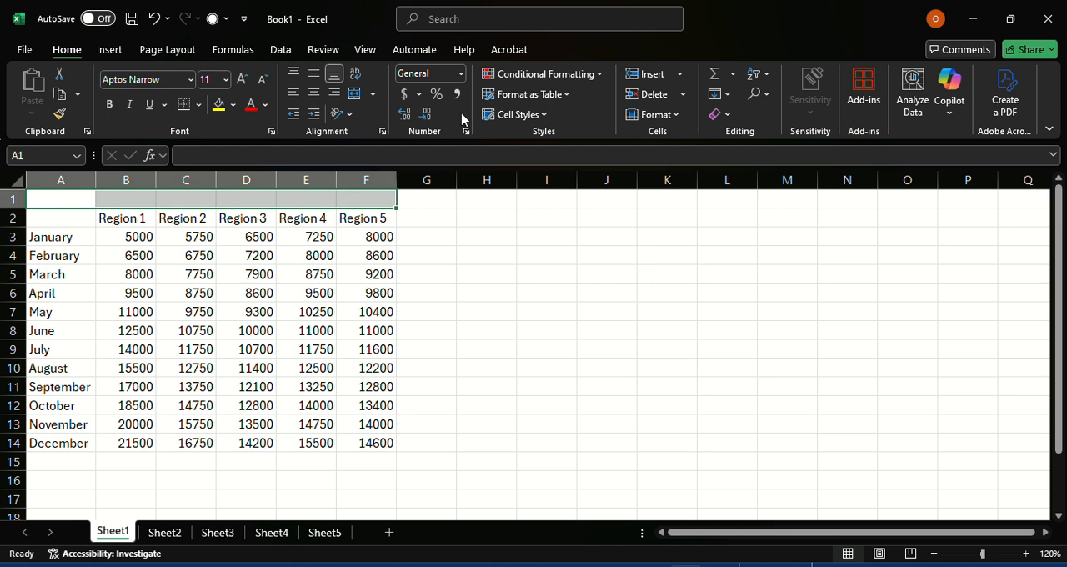
click(373, 95)
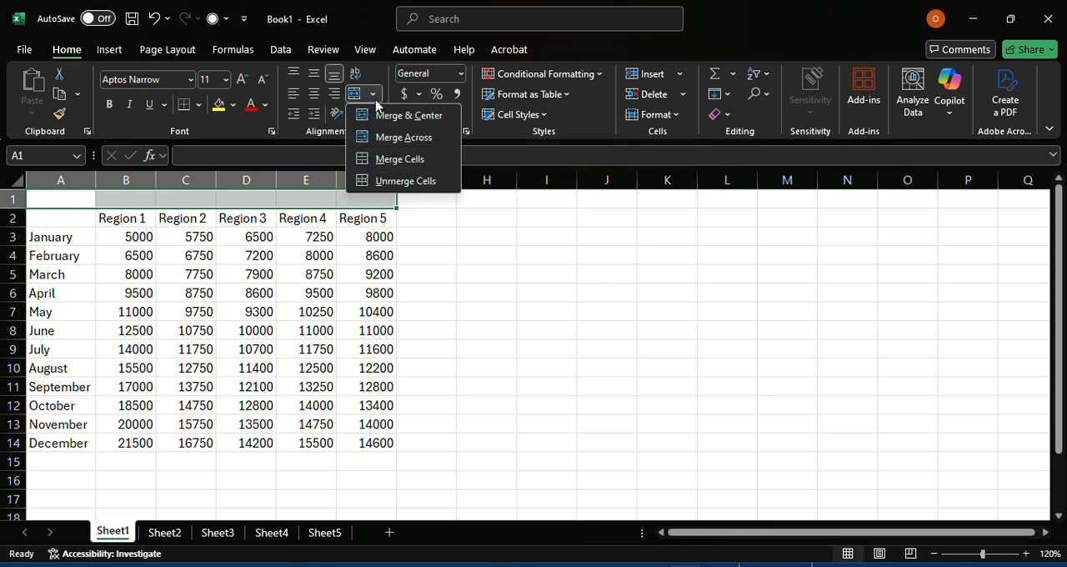
click(382, 116)
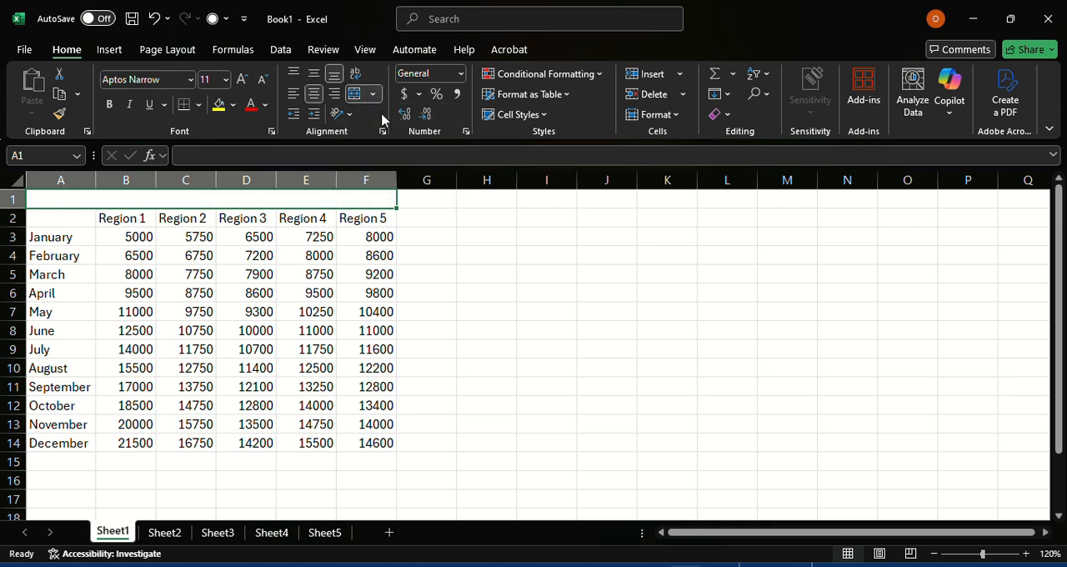
text(R)
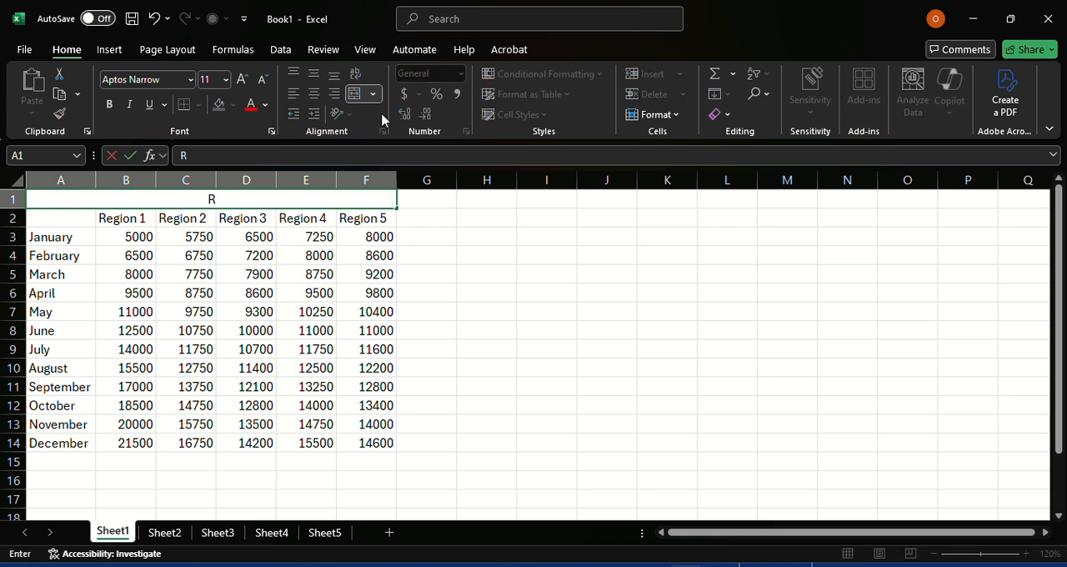
text(EG)
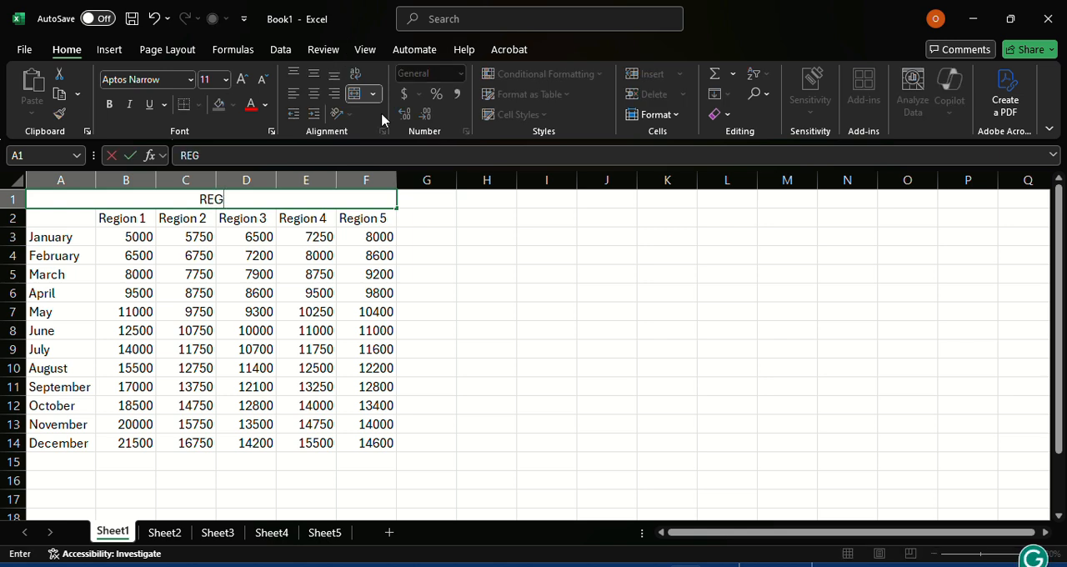
text(IONAL SALES)
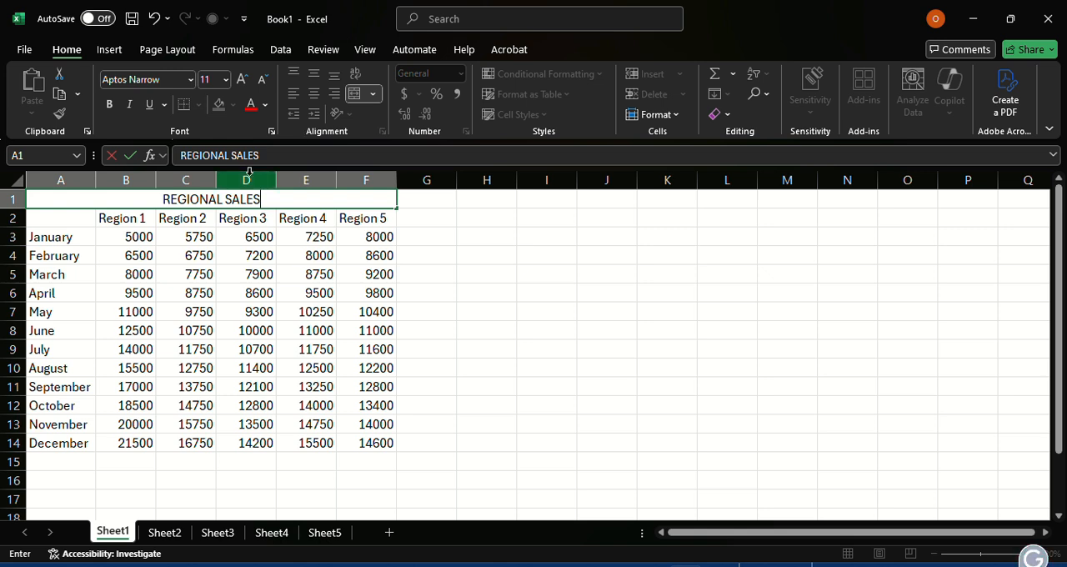
click(319, 238)
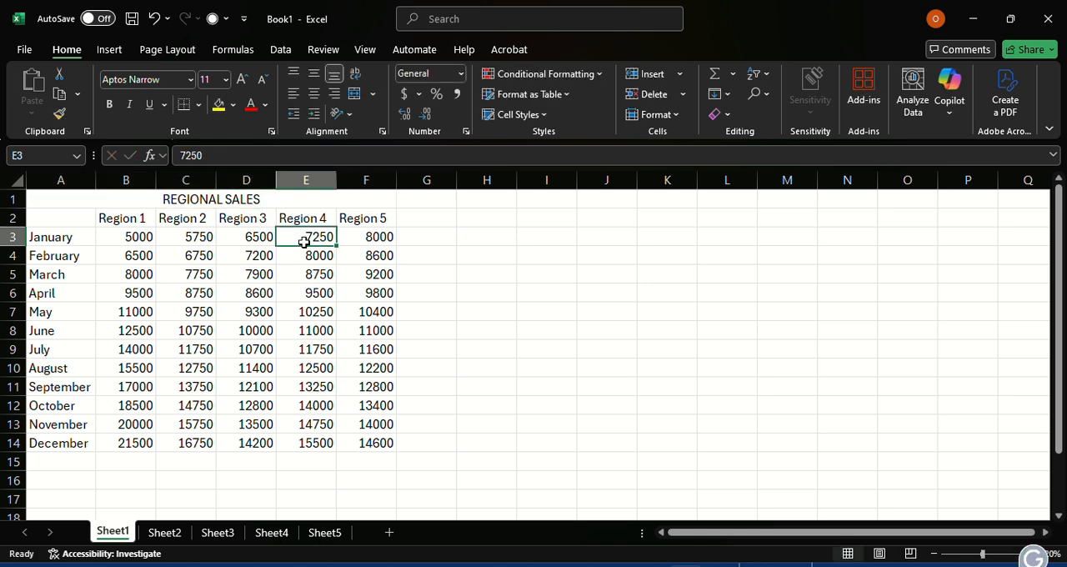
click(239, 196)
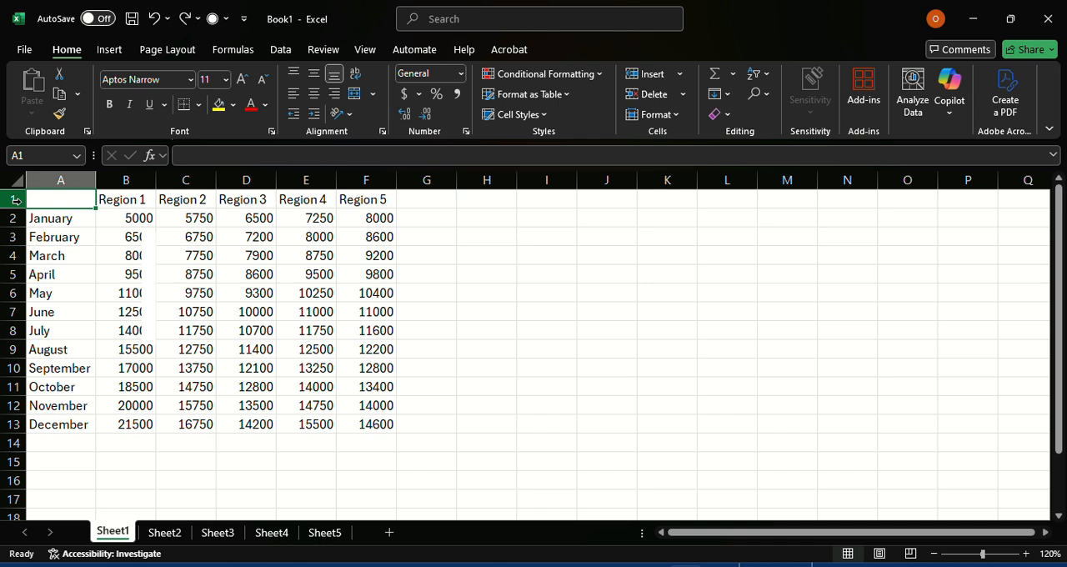
Step: Insert a blank row above the region headers and merge and center A1:F1 across the table's width
right_click(15, 200)
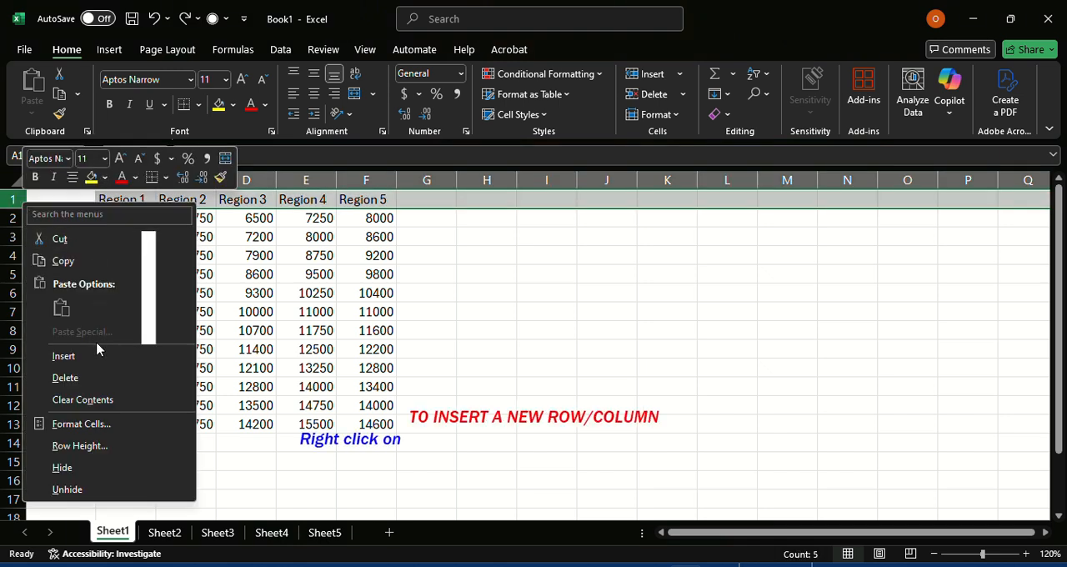
click(63, 356)
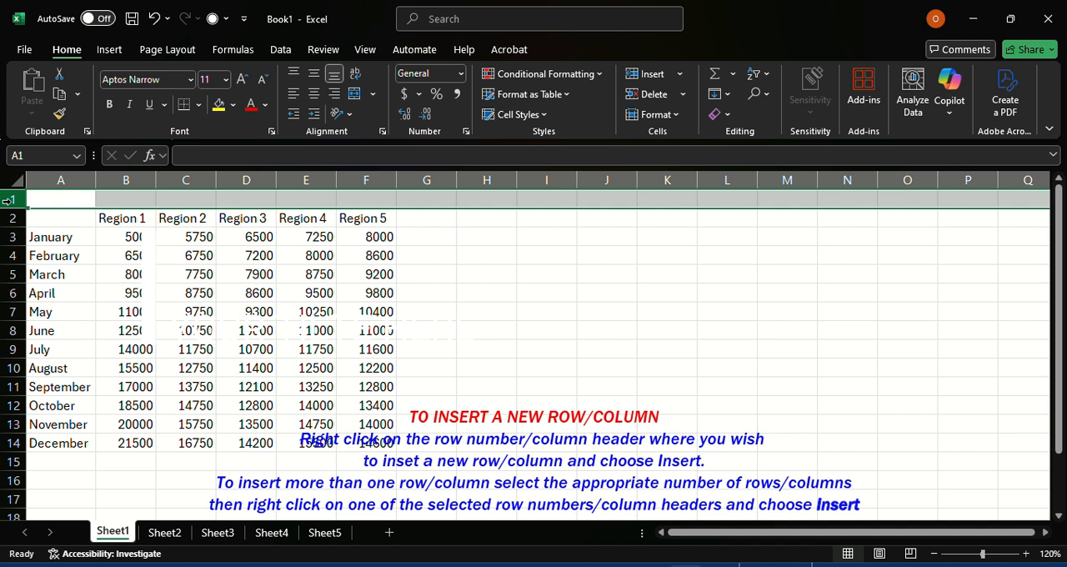
click(157, 197)
drag(48, 200, 354, 205)
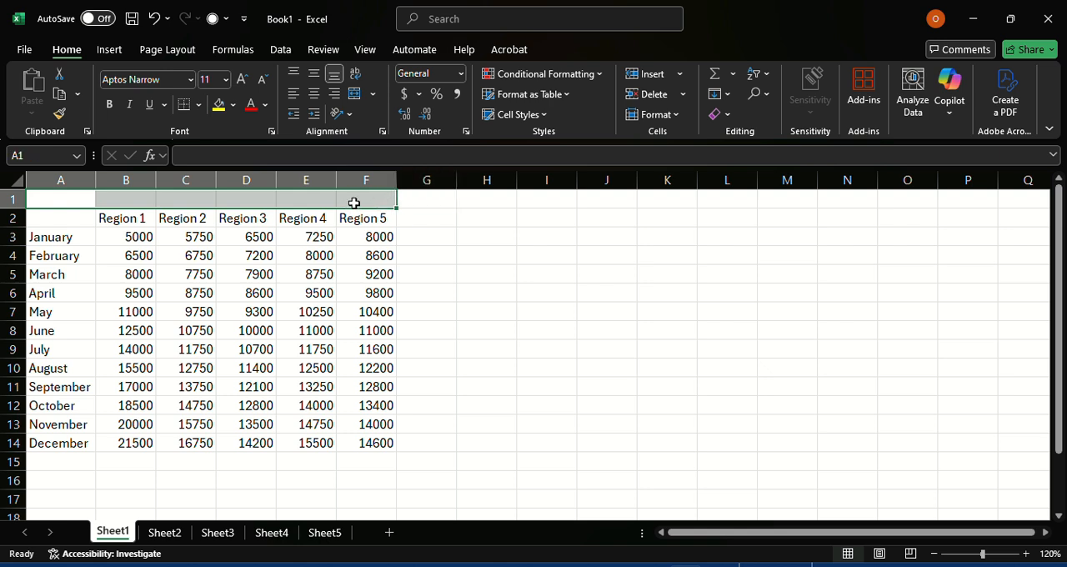
click(372, 94)
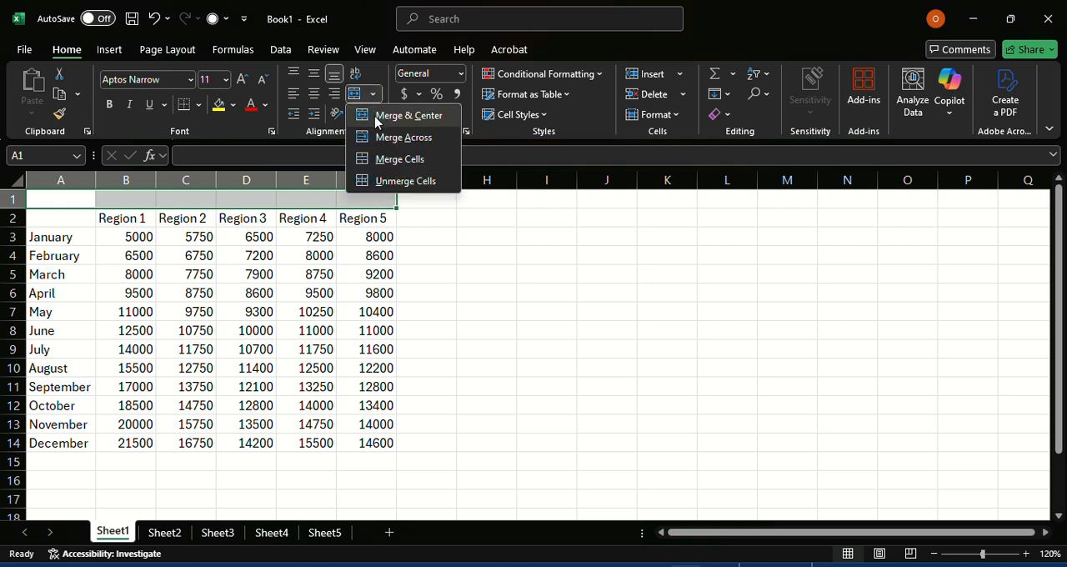
click(375, 119)
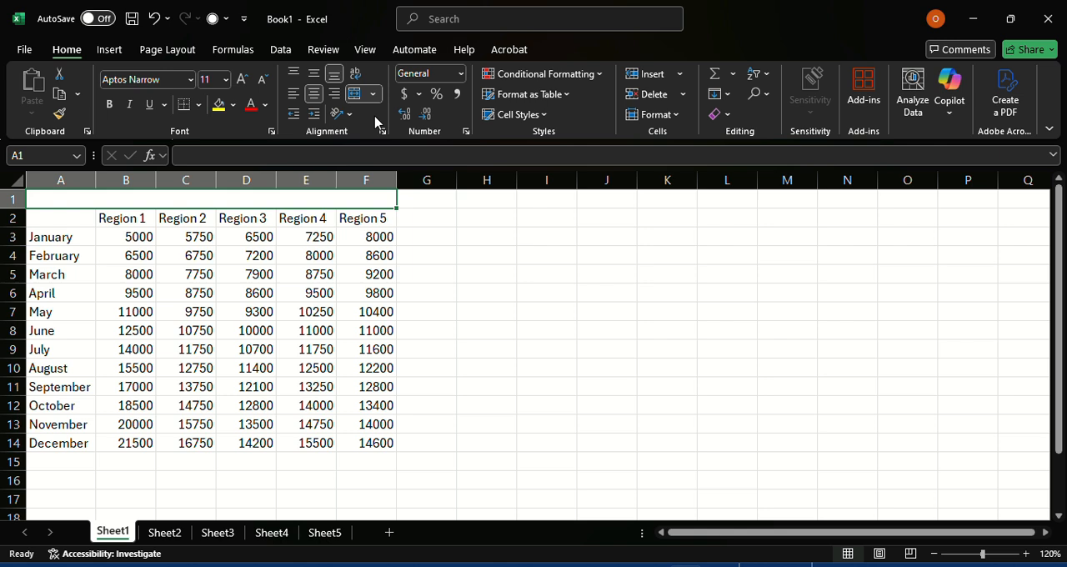
Step: Enter REGIONAL SALES as the table title in the merged cell of row 1
text(REGI)
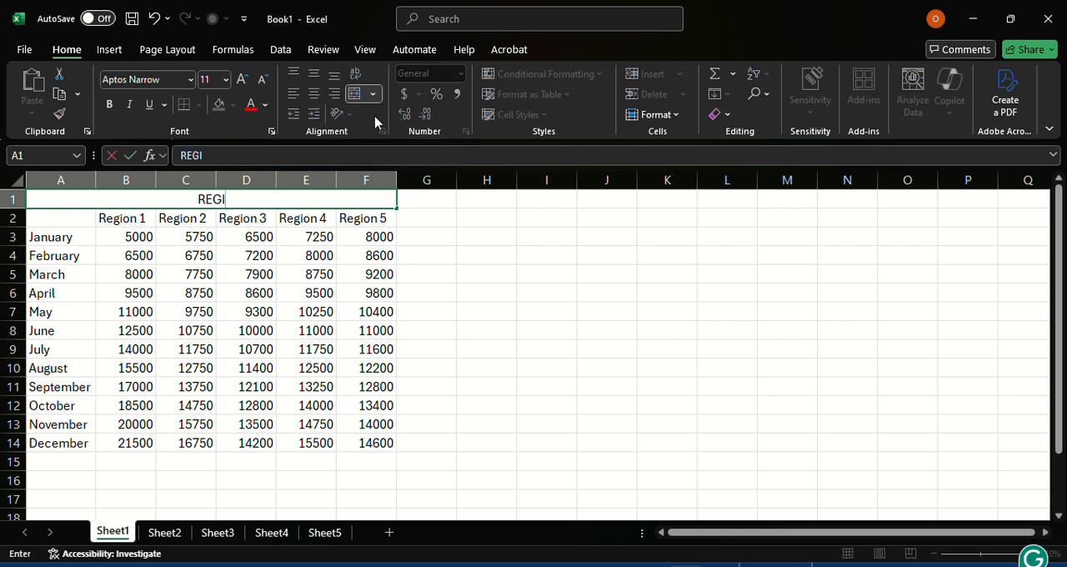
text(ONAL SALES)
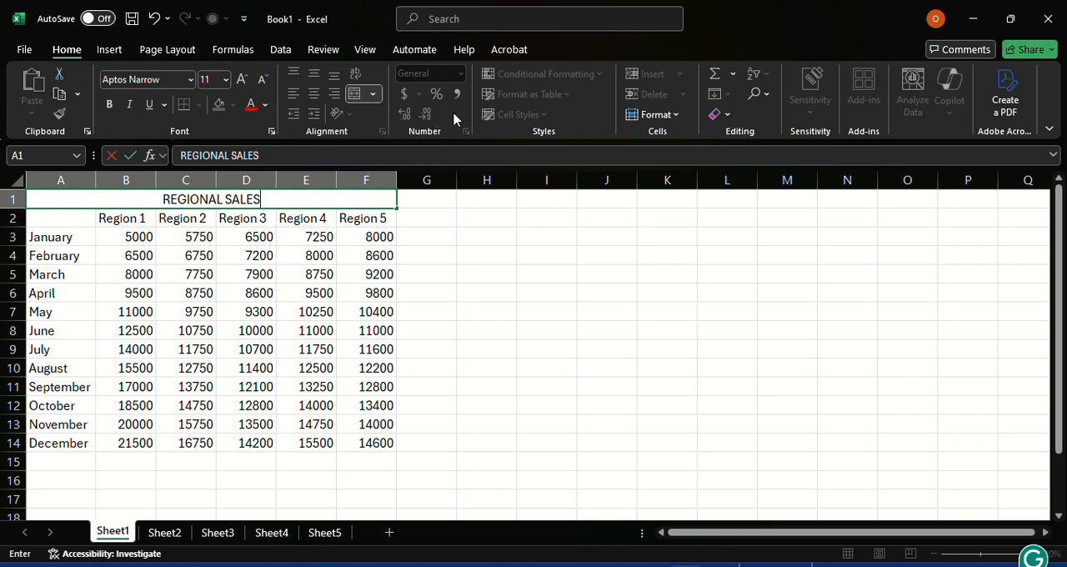
click(342, 204)
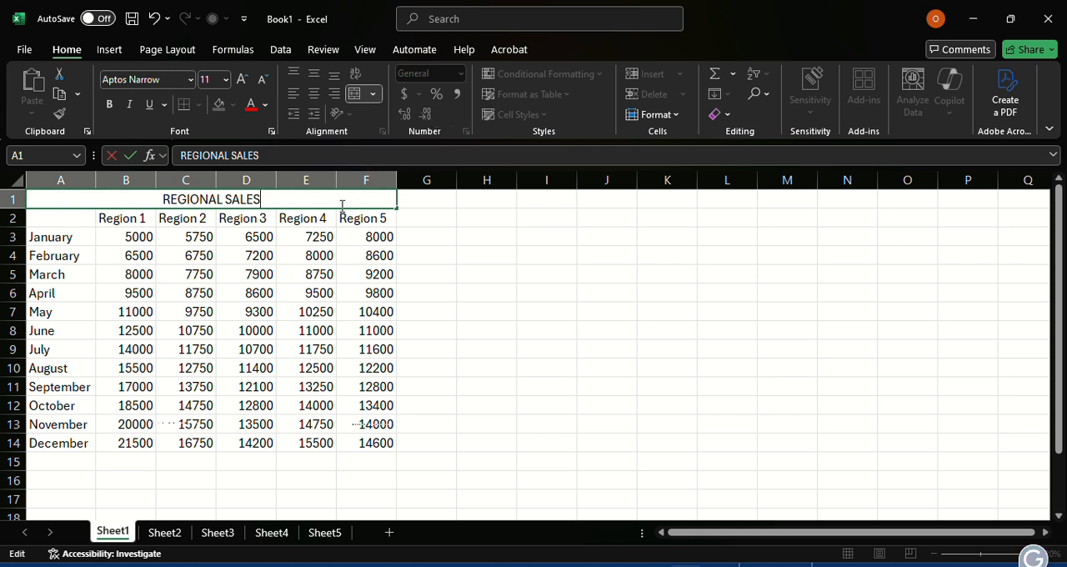
click(308, 222)
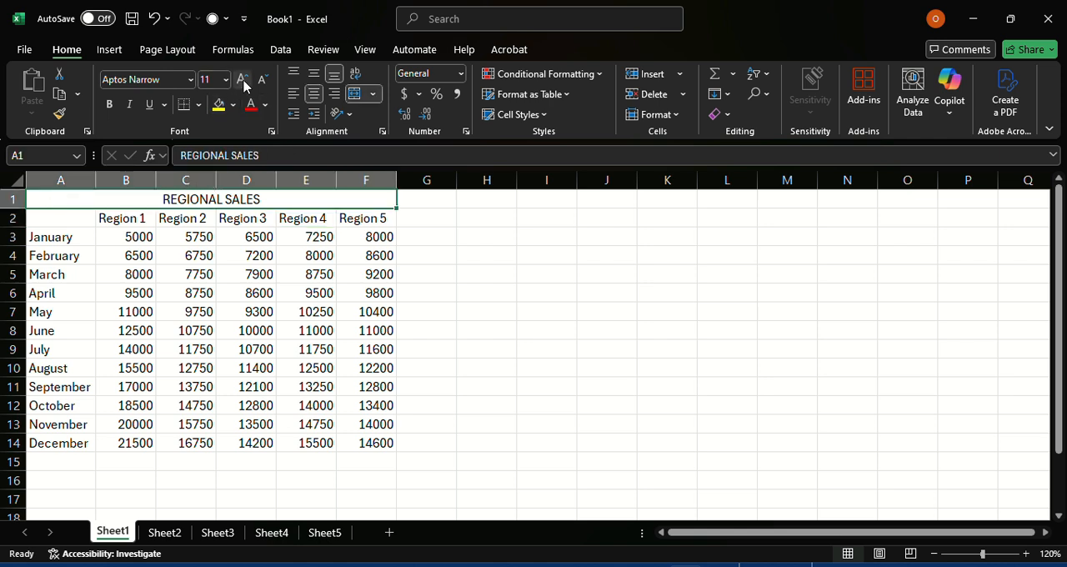
Step: Make the REGIONAL SALES title bold and increase its font size to 20
click(109, 104)
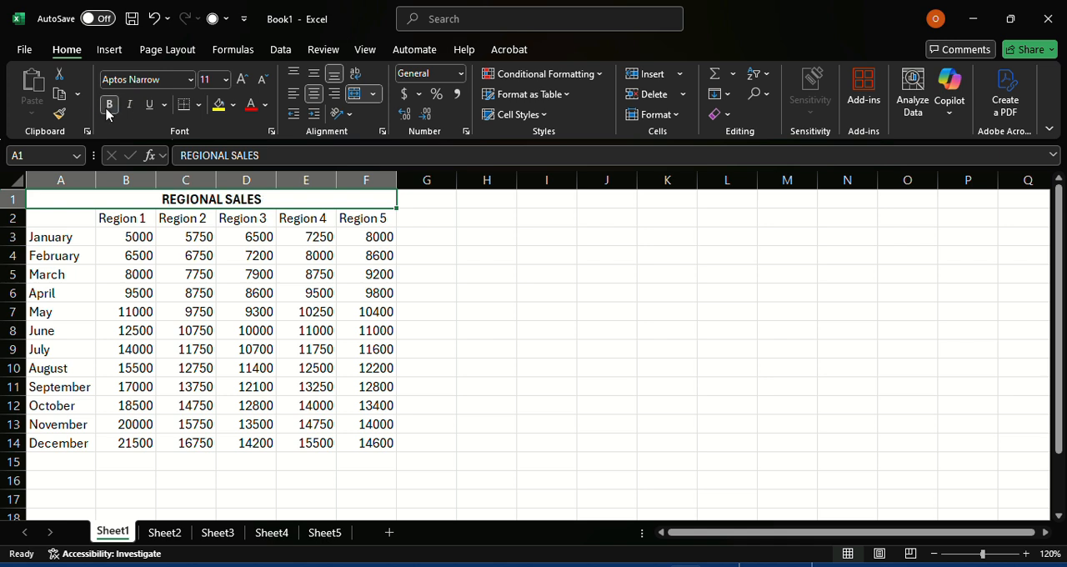
click(242, 83)
click(242, 83)
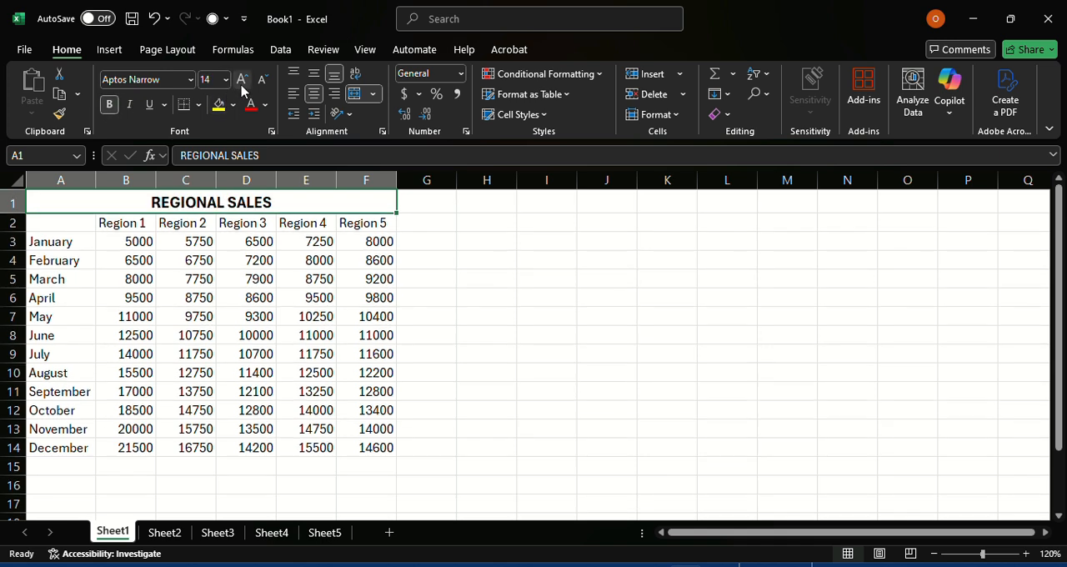
click(242, 83)
click(242, 83)
click(242, 83)
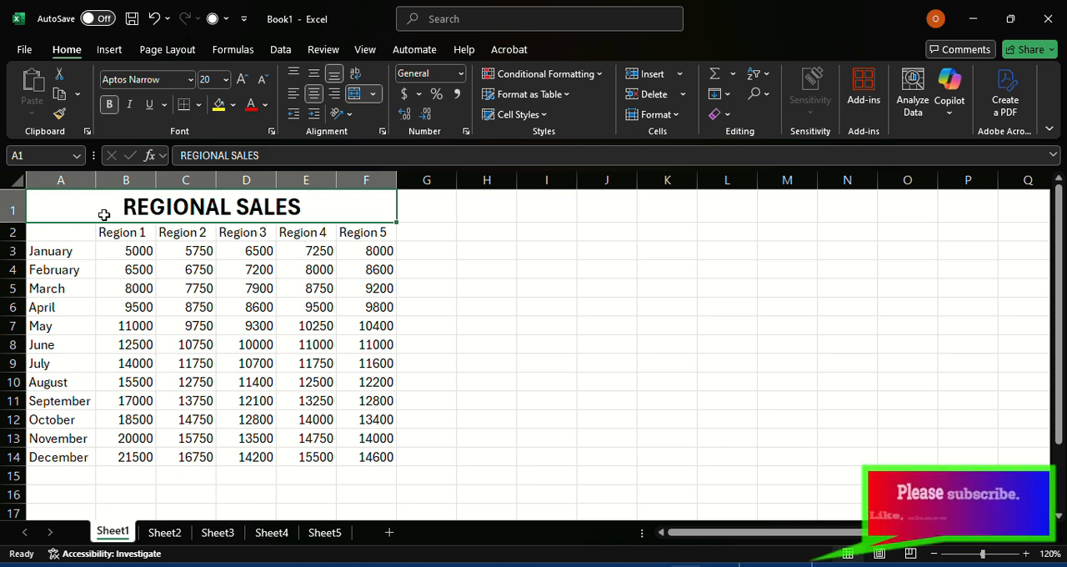
Step: Insert a sheet column before the month names in column A, and undo the insertion
click(82, 242)
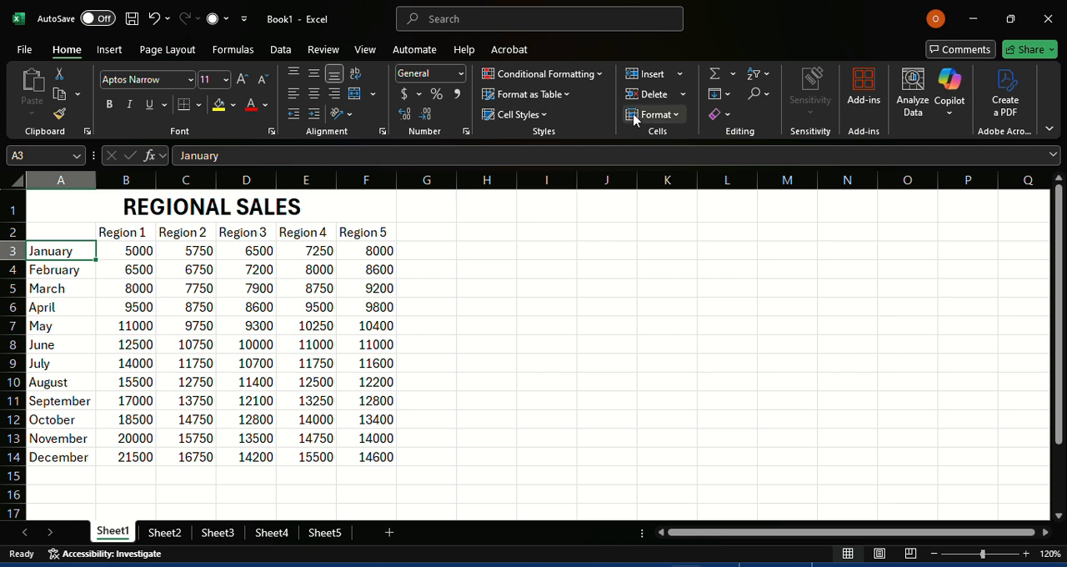
click(681, 74)
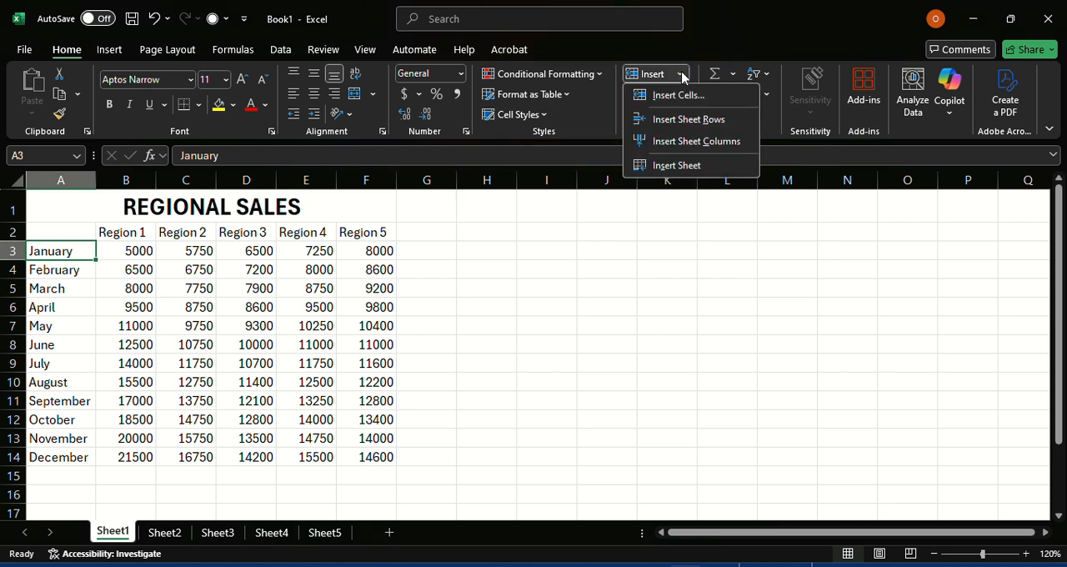
click(702, 141)
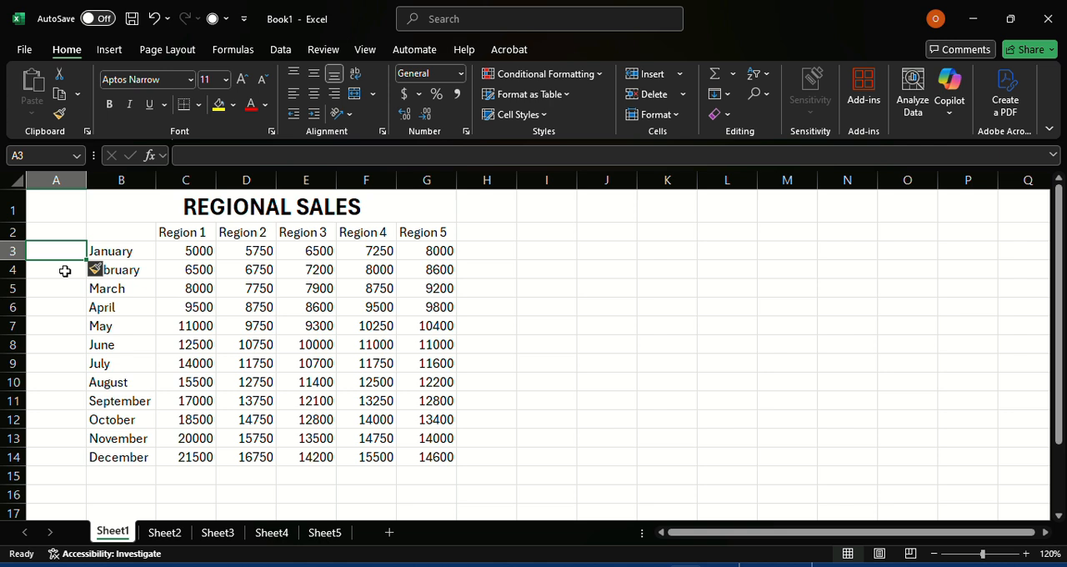
key(ctrl+z)
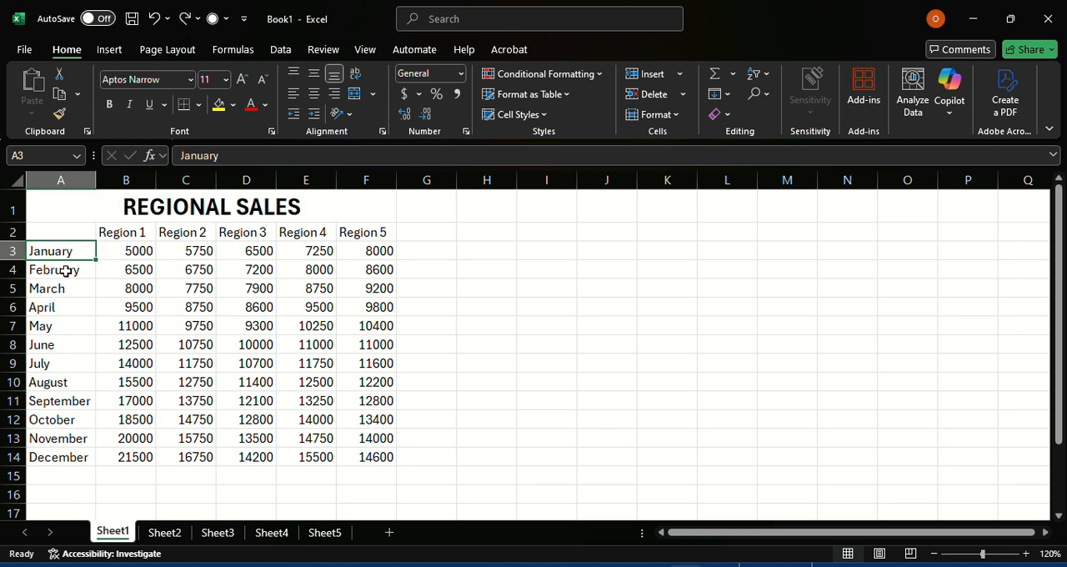
Step: Insert a sheet column between the months and Region 1 from cell B3, and undo the insertion
click(146, 256)
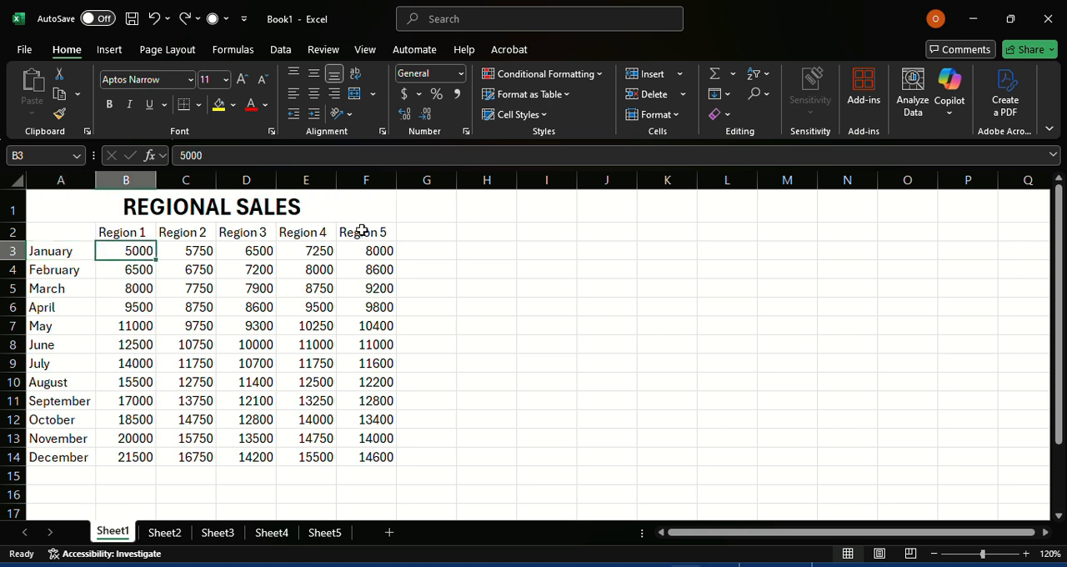
click(679, 74)
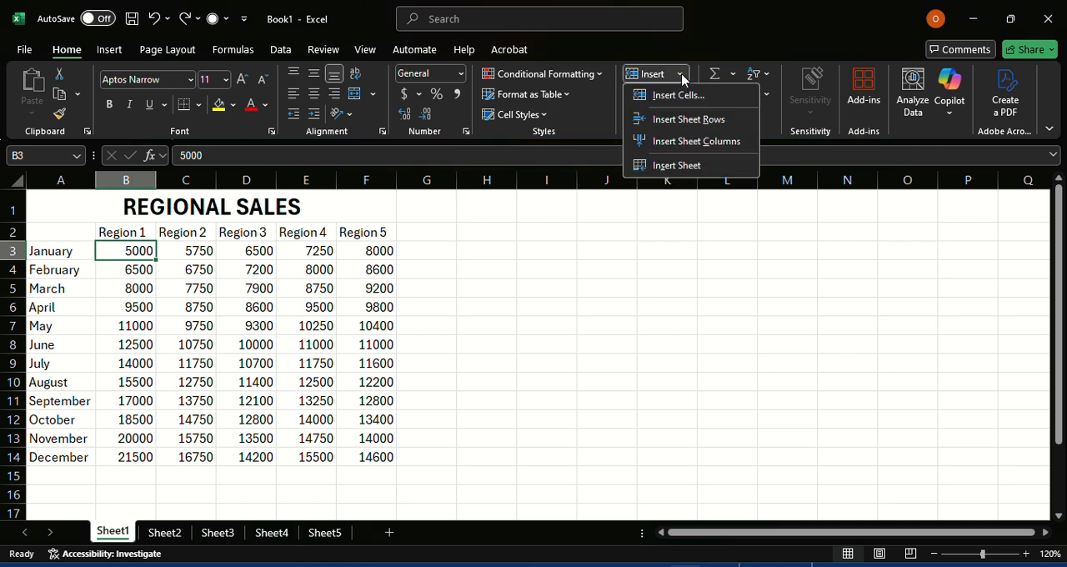
click(707, 140)
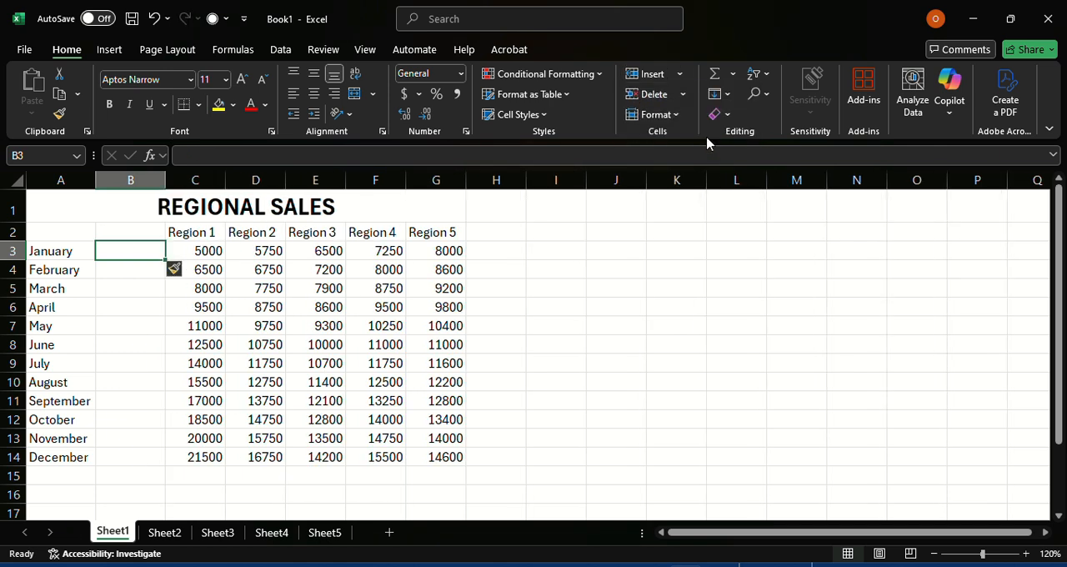
key(ctrl+z)
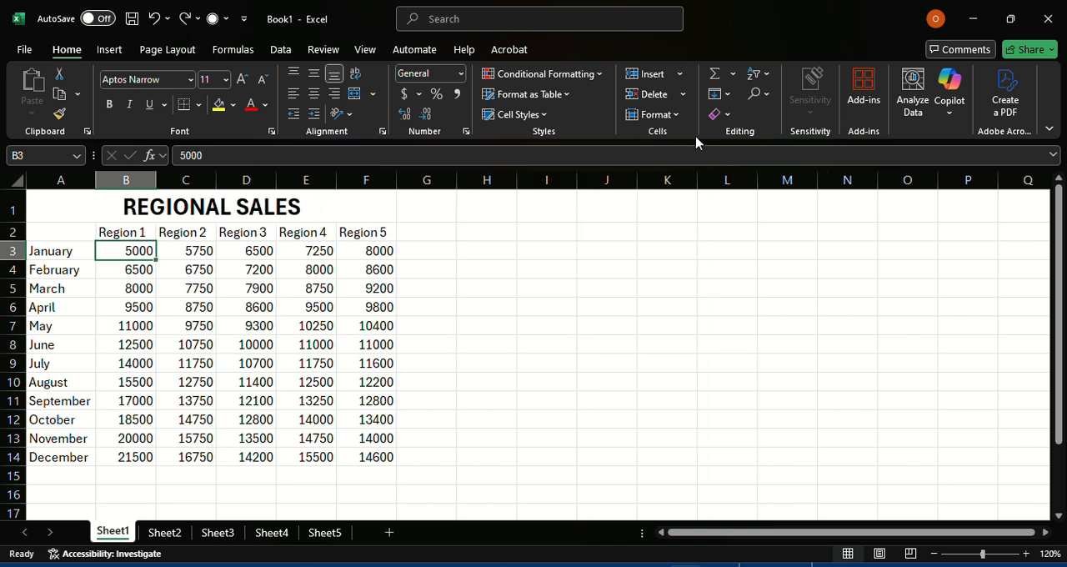
Step: Insert a column before the whole selected column B, and undo the insertion
right_click(113, 180)
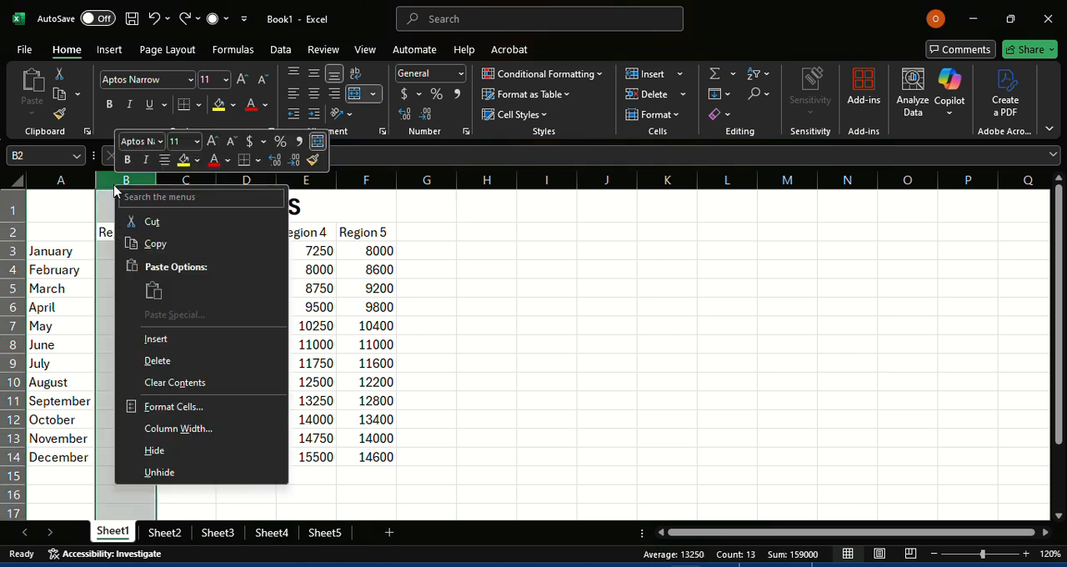
click(169, 342)
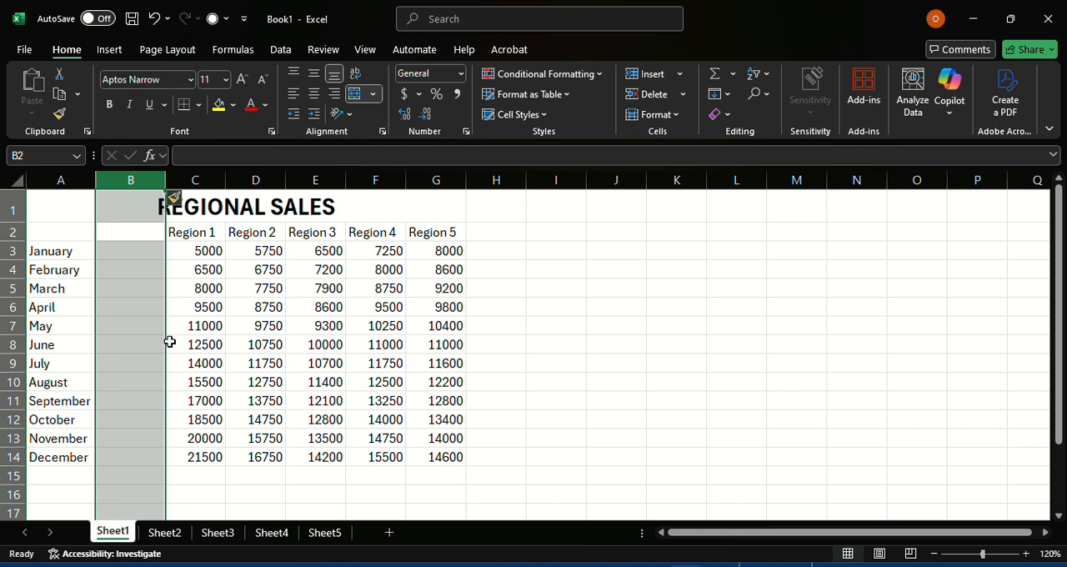
key(ctrl+z)
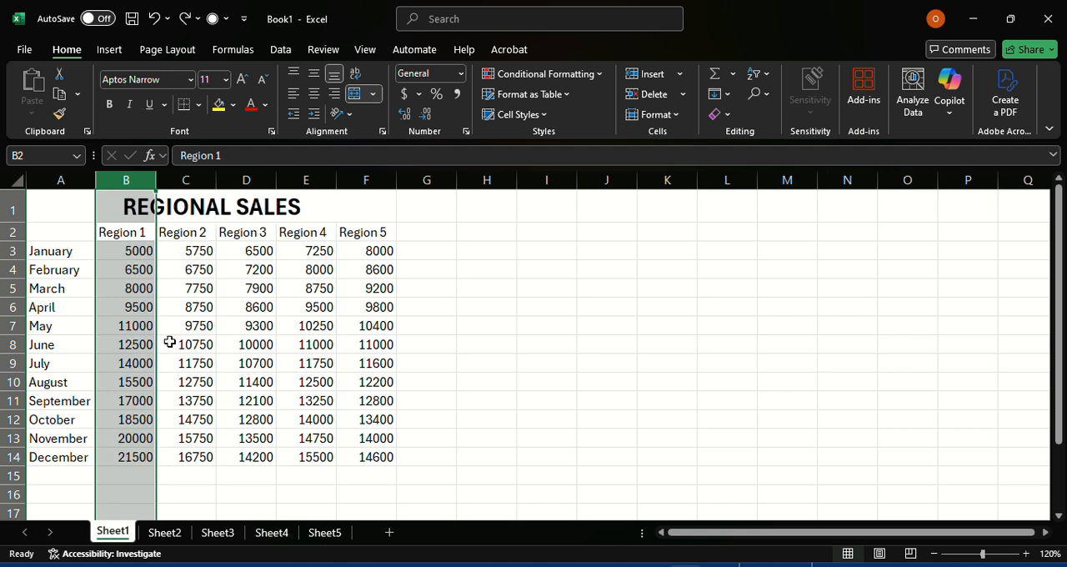
Step: Delete the REGIONAL SALES title's sheet row from its merged cell, and undo the deletion
click(125, 205)
click(140, 180)
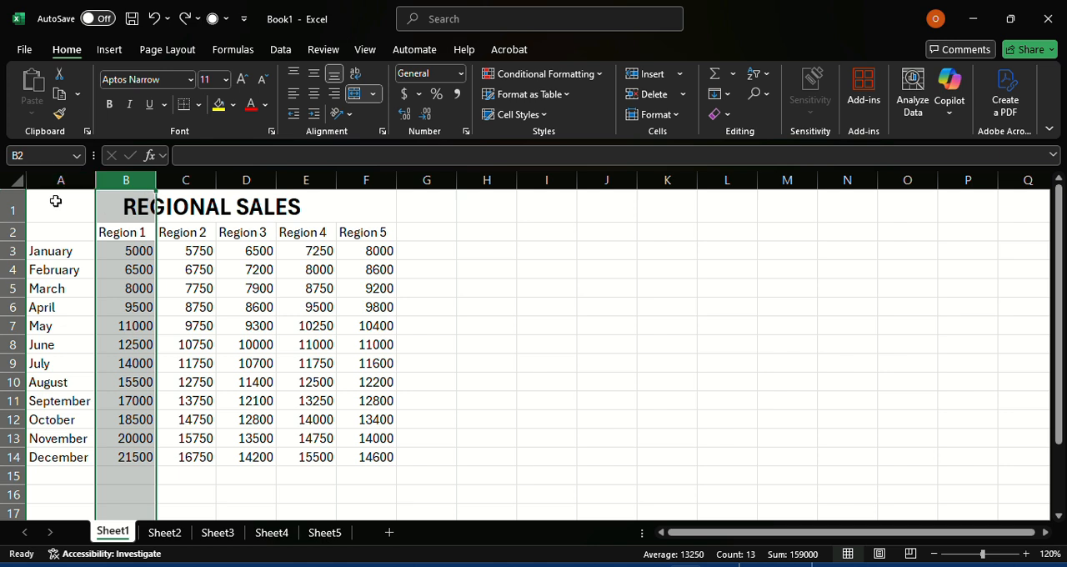
click(55, 200)
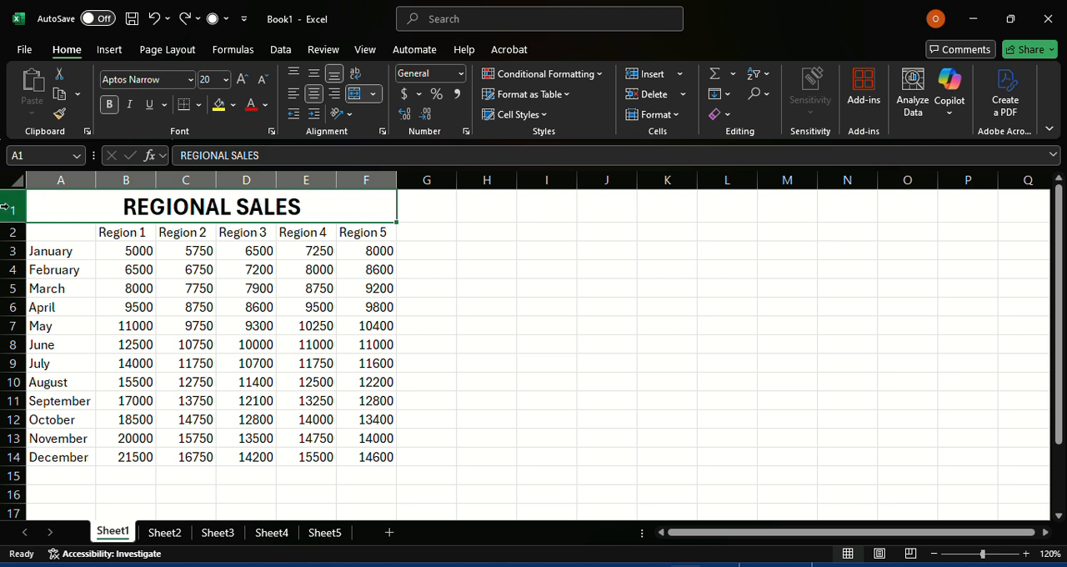
click(685, 100)
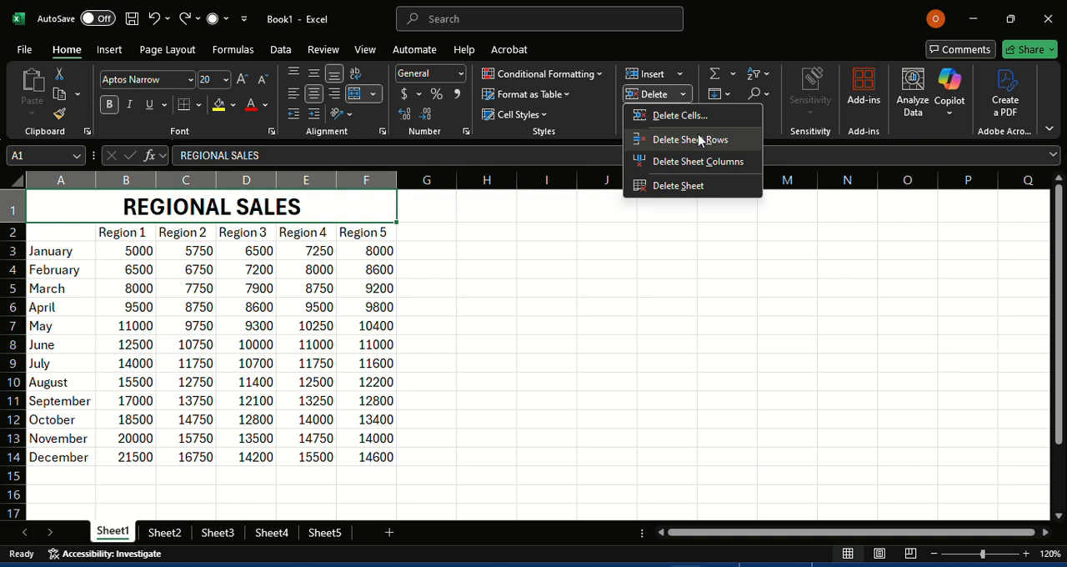
click(691, 139)
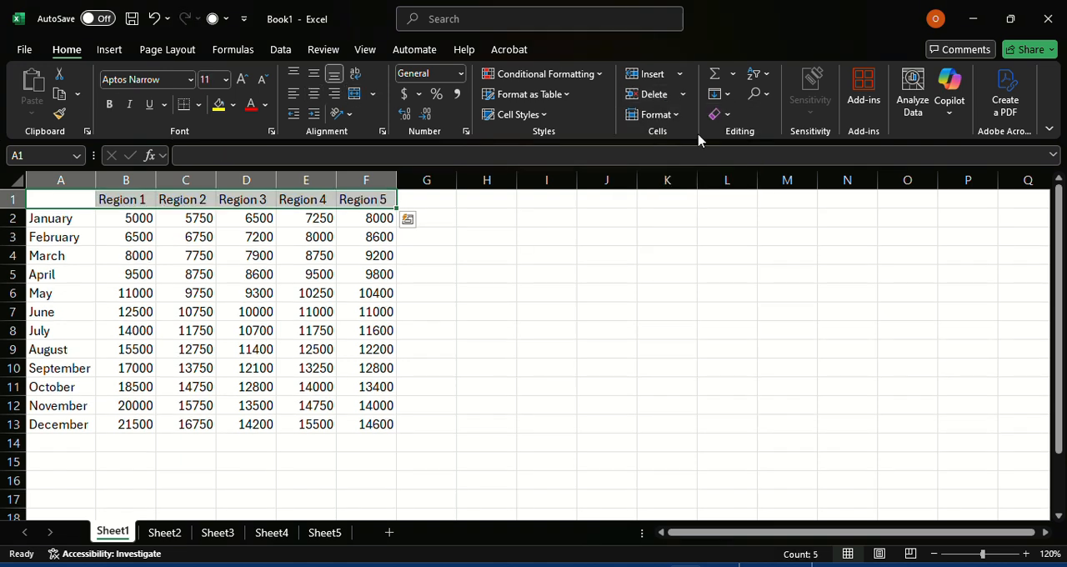
key(ctrl+z)
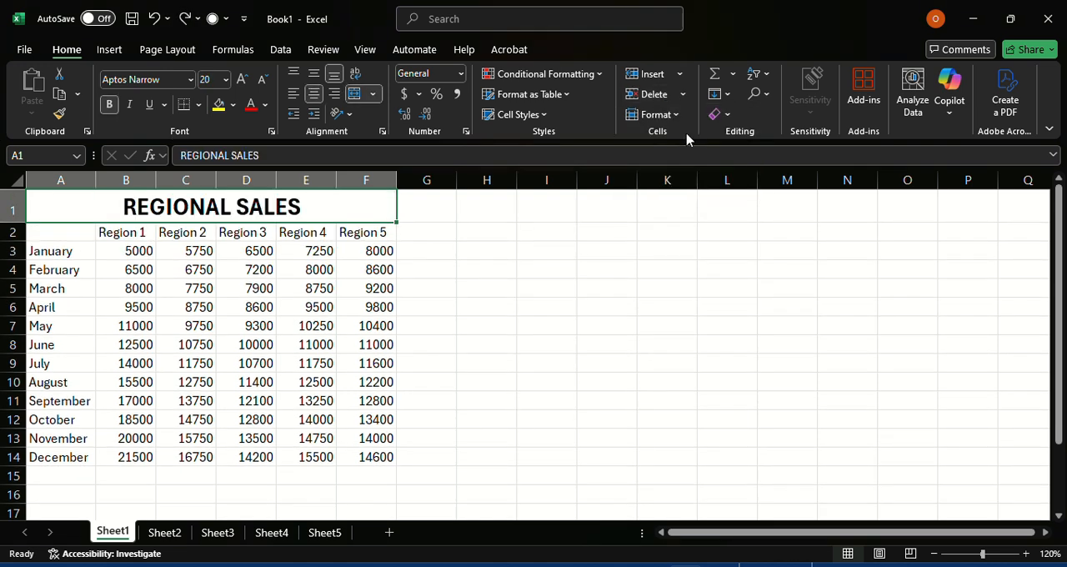
Step: Delete the whole selected row 1 containing the REGIONAL SALES title, and undo the deletion
right_click(10, 208)
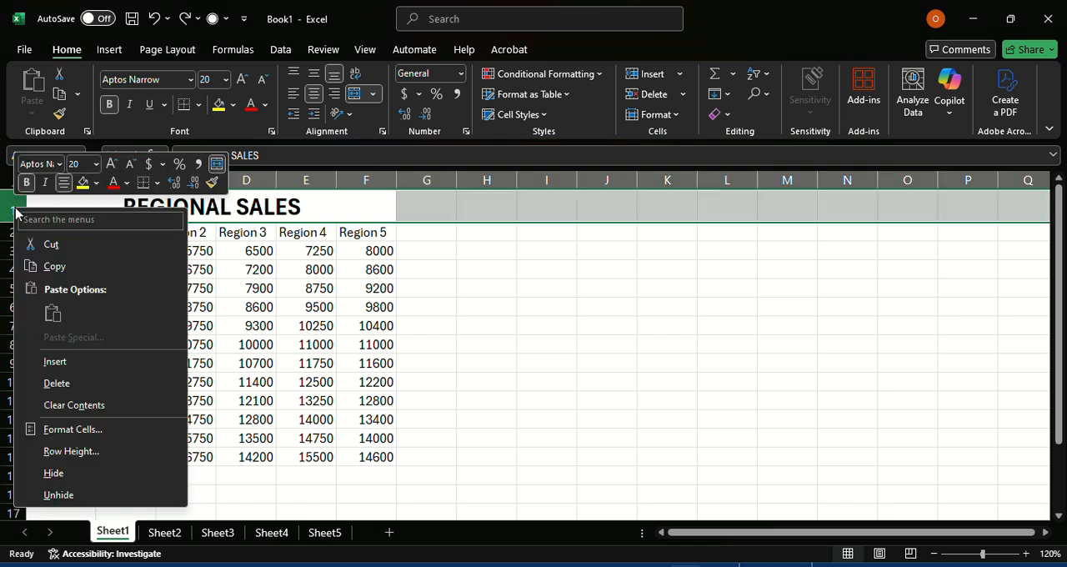
click(57, 383)
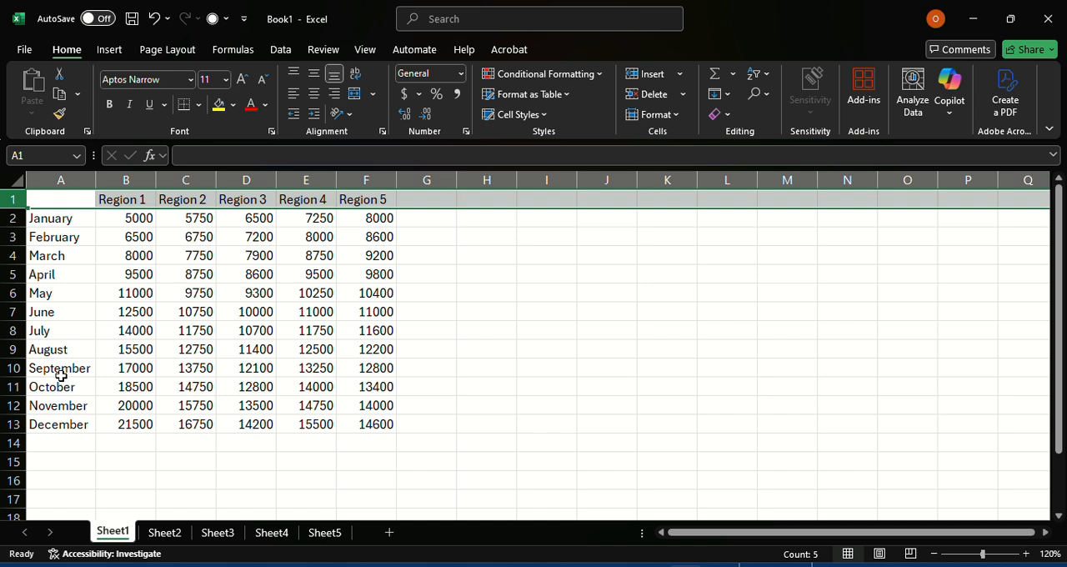
key(ctrl+z)
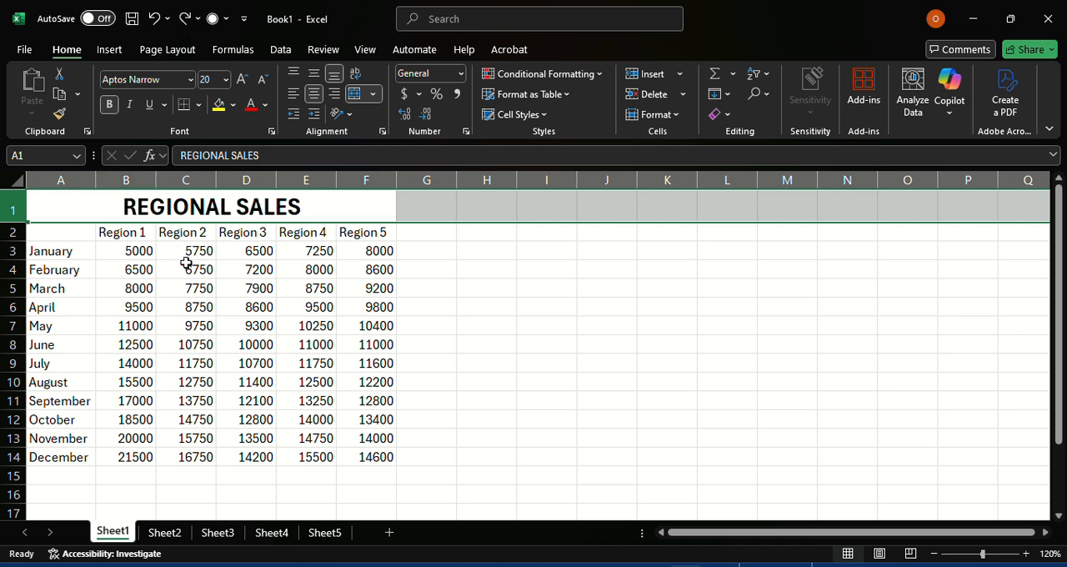
Step: Deselect row 1 and switch to Sheet2
click(113, 219)
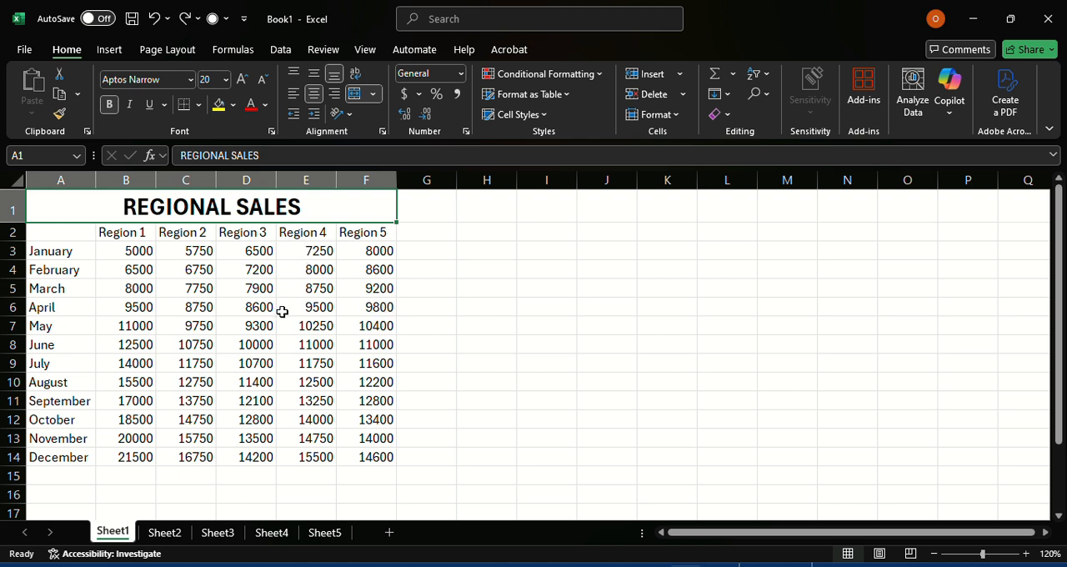
click(165, 536)
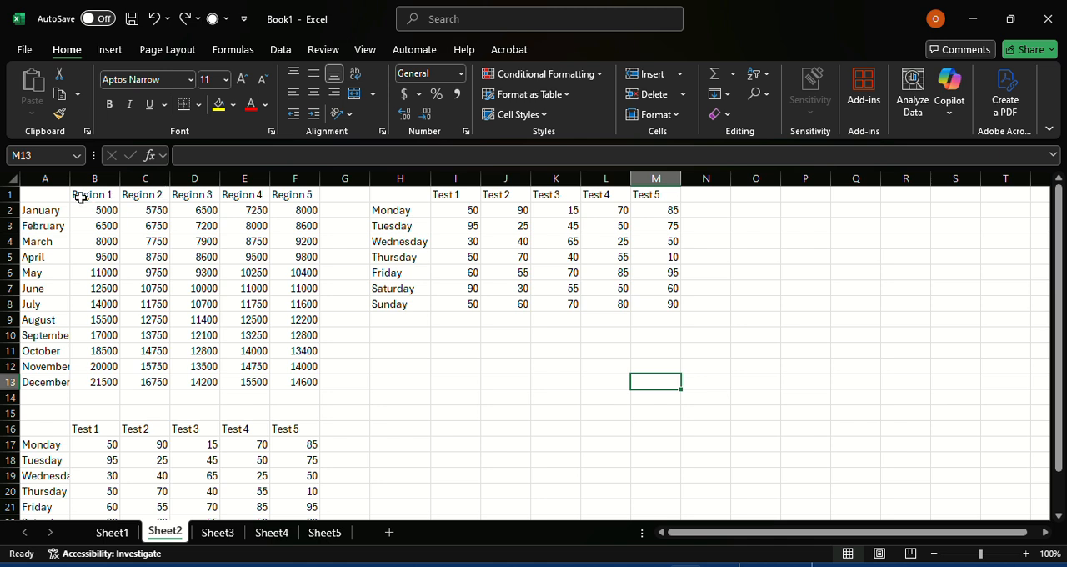
Step: Insert a whole row between January and February at row 3, and remove it again
click(6, 226)
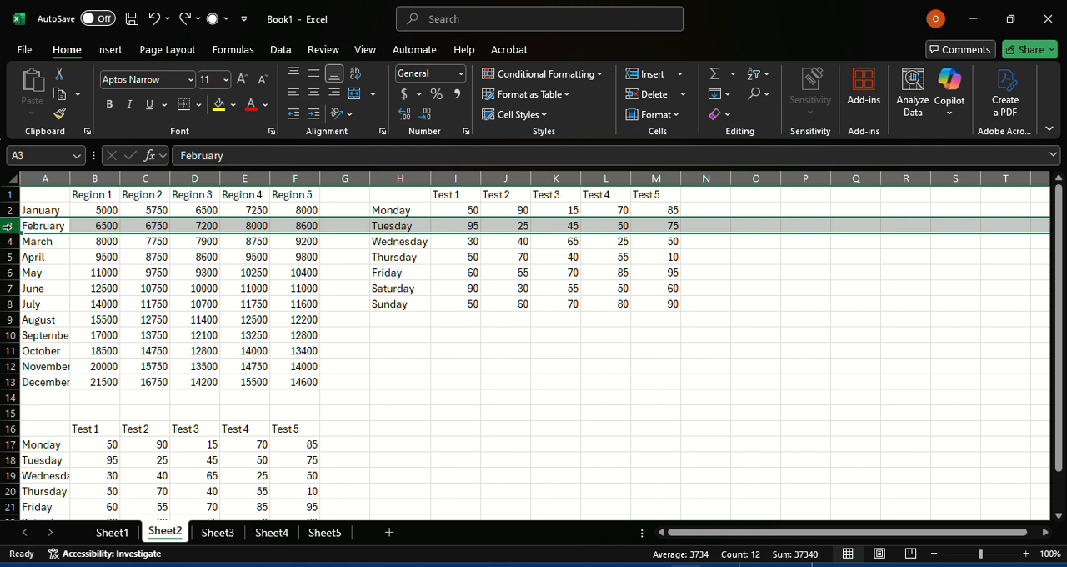
right_click(7, 226)
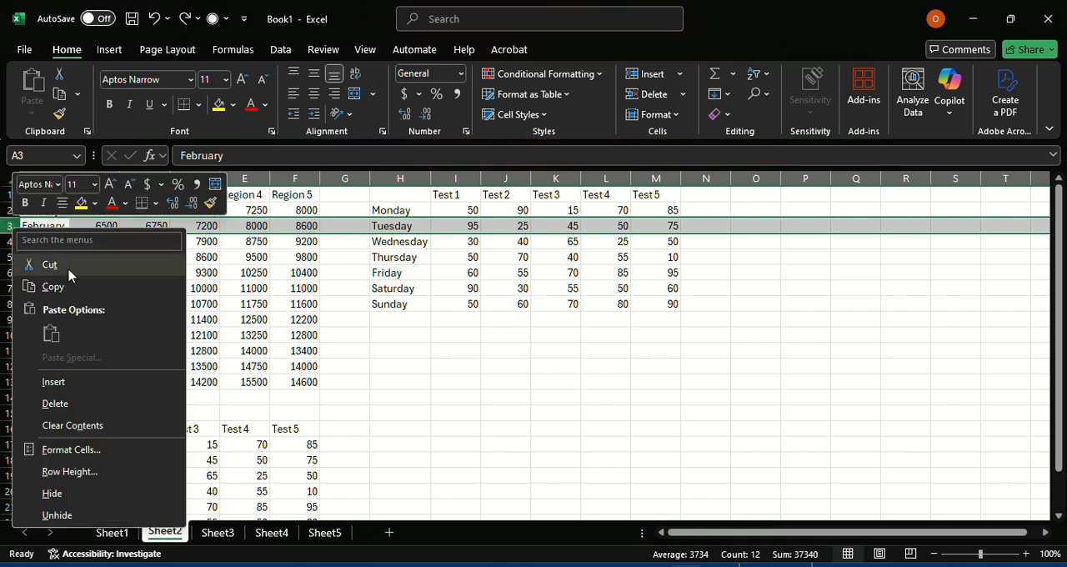
click(54, 382)
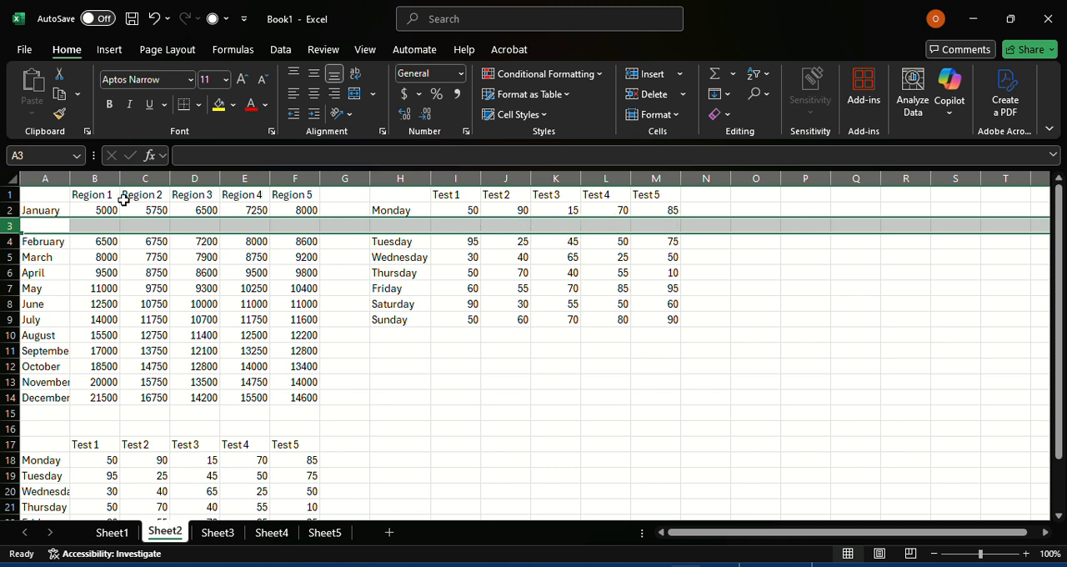
key(ctrl+minus)
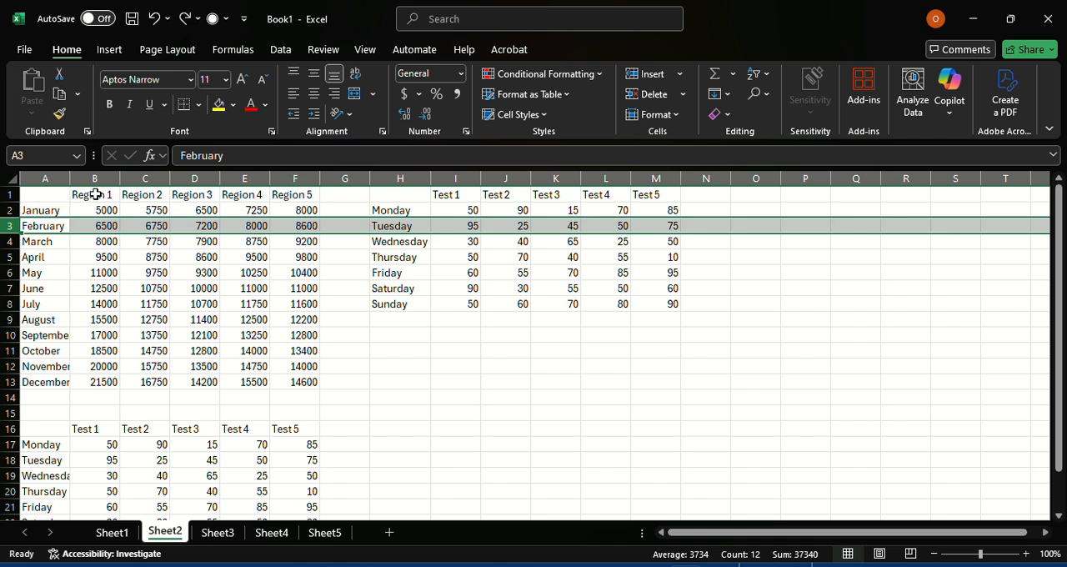
Step: Insert a whole column between the month names and Region 1 at column B, and undo the insertion
click(96, 193)
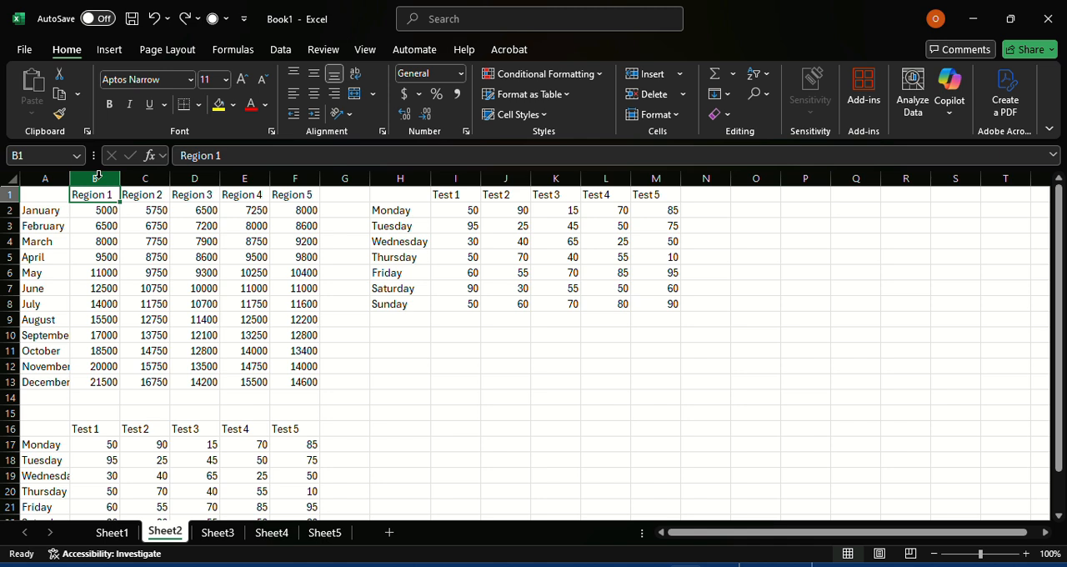
right_click(97, 179)
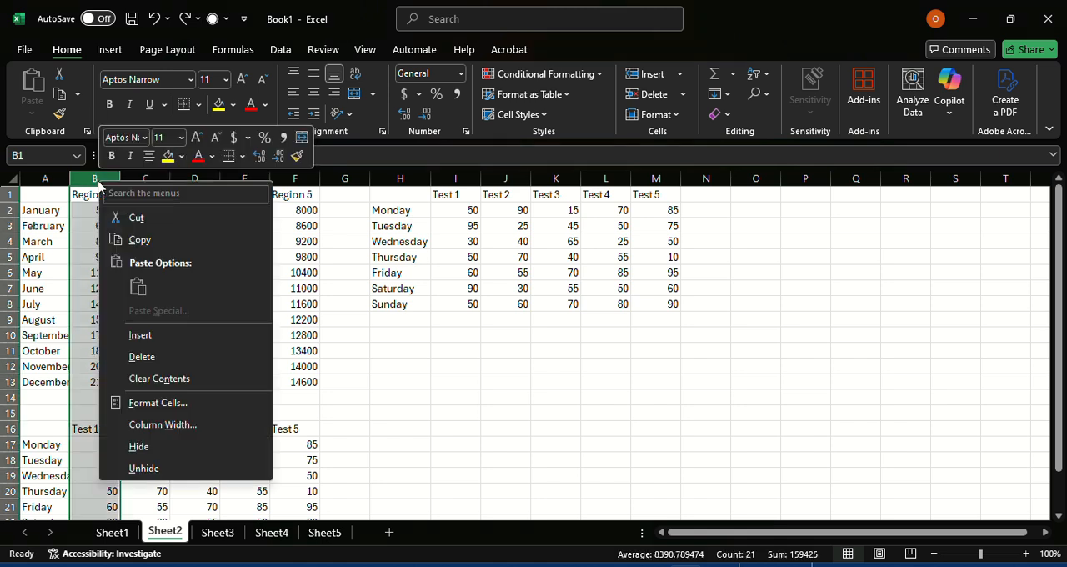
click(150, 334)
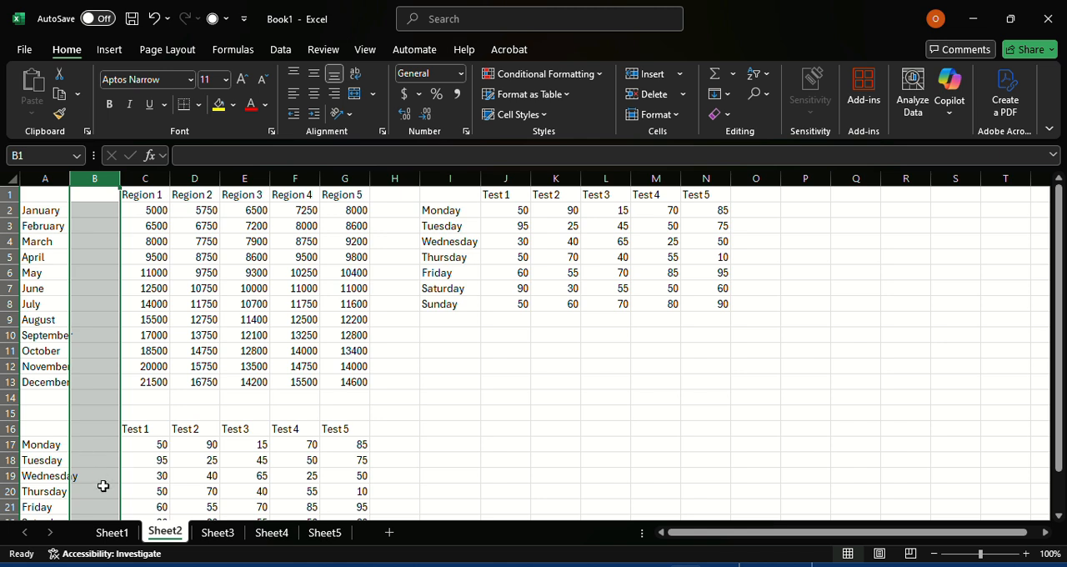
key(ctrl+z)
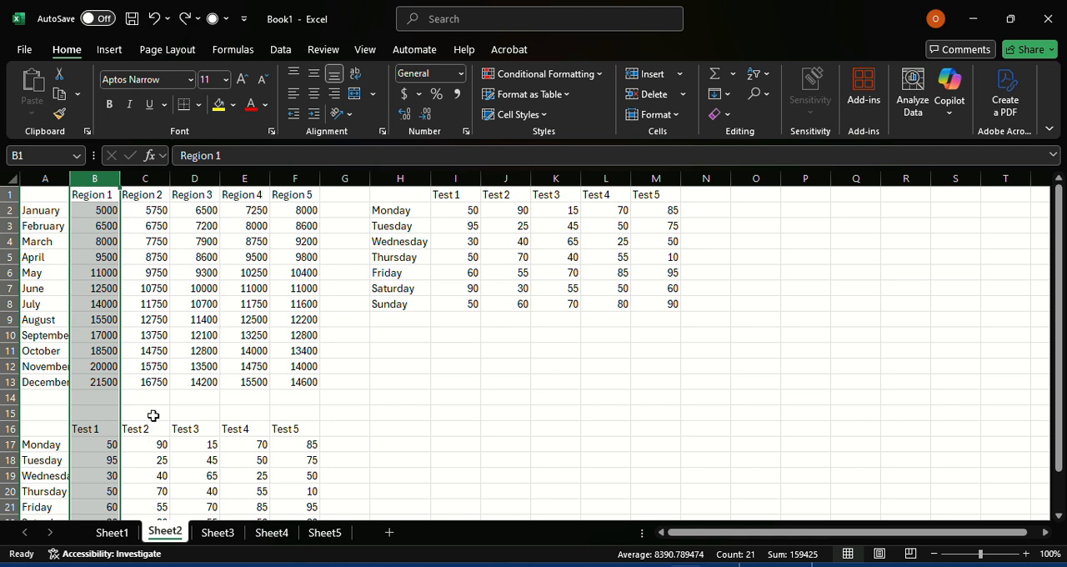
click(157, 309)
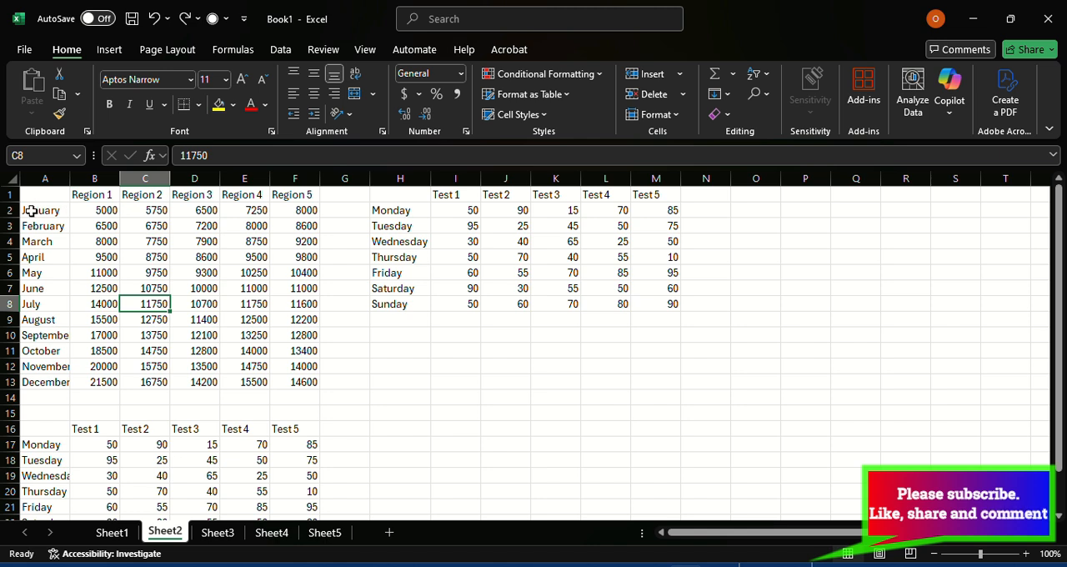
Step: Insert blank cells above the January data in A2:F2 only, shifting cells down, and undo the insertion
drag(31, 211, 297, 211)
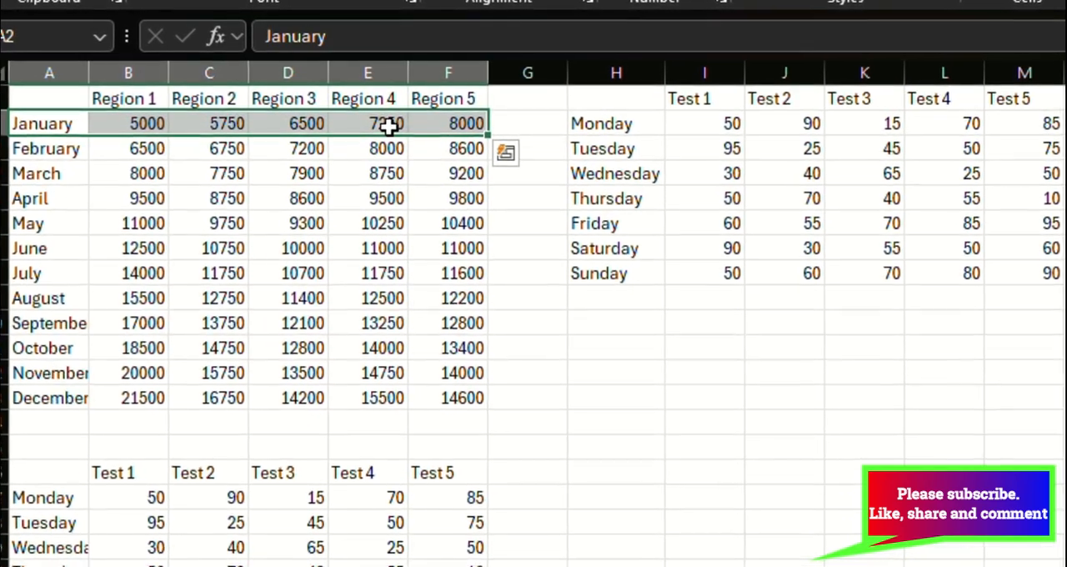
right_click(389, 125)
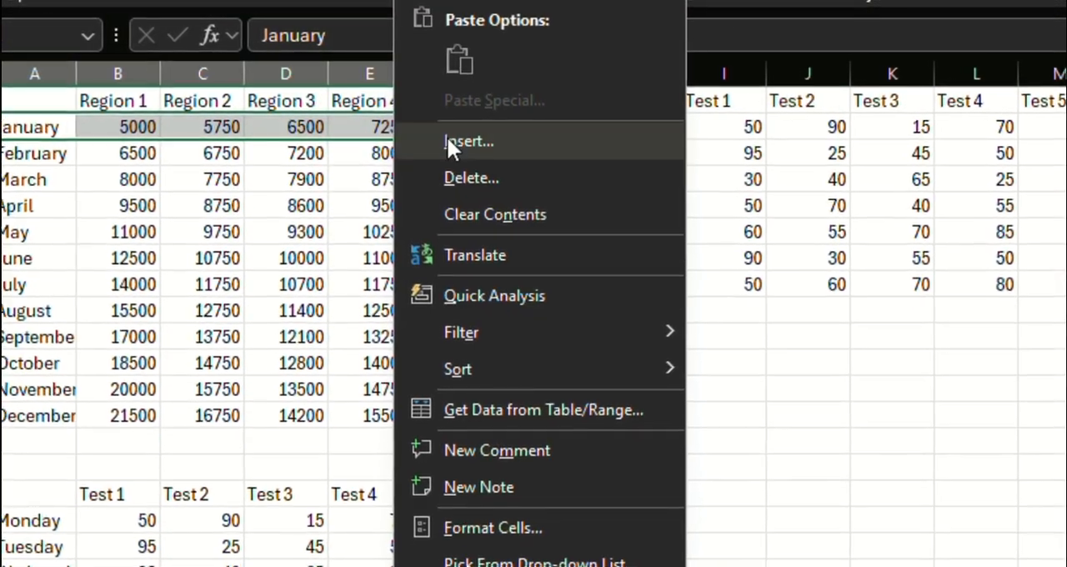
click(448, 142)
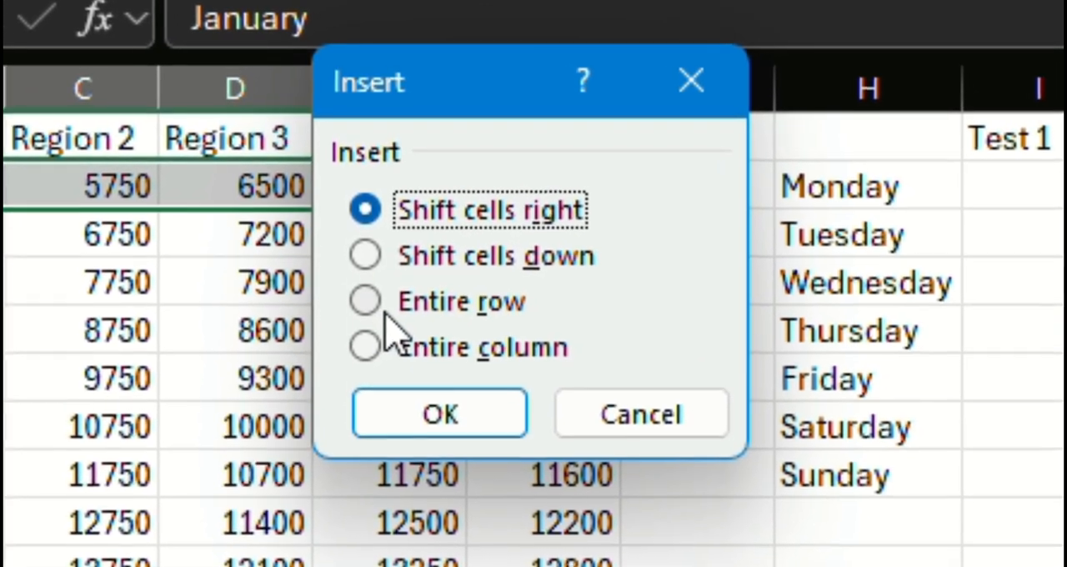
click(367, 268)
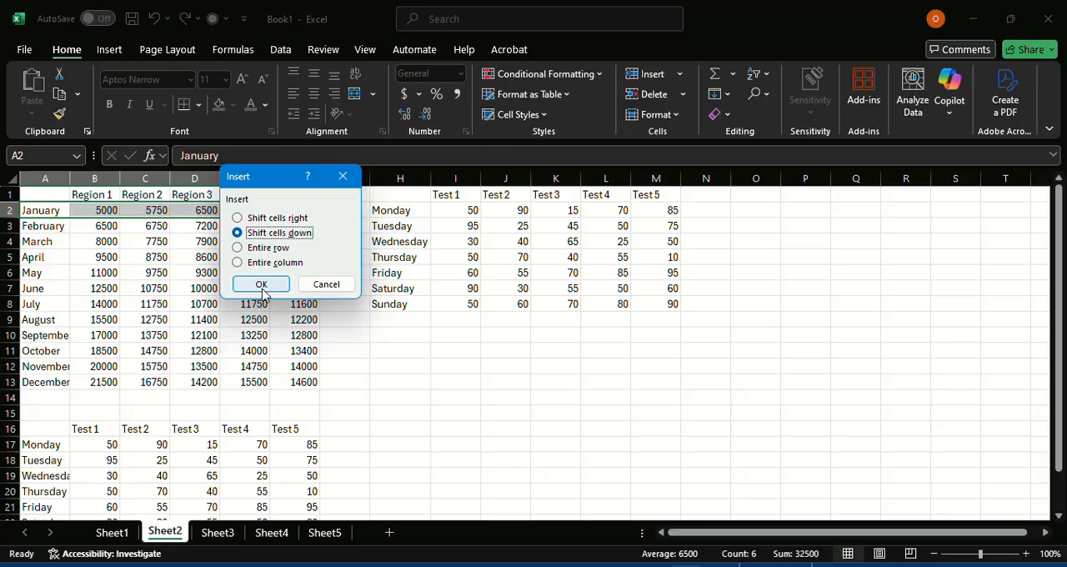
click(261, 285)
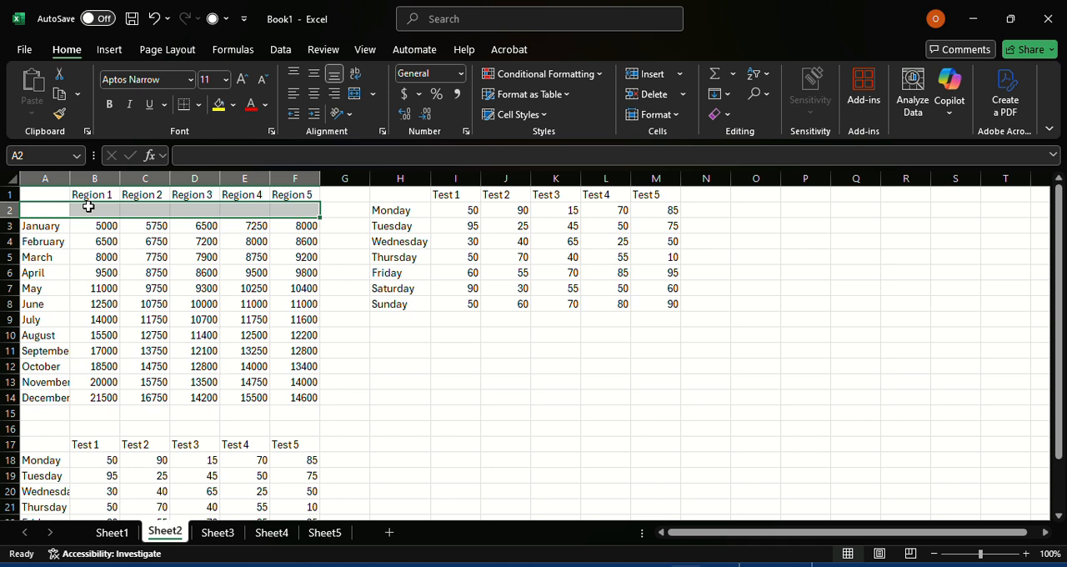
key(ctrl+z)
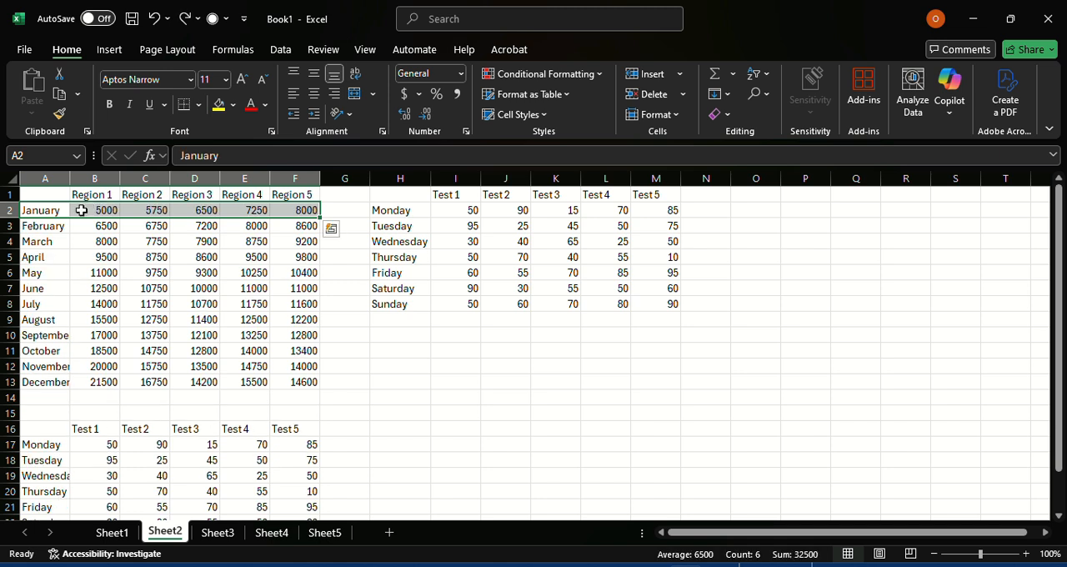
click(81, 210)
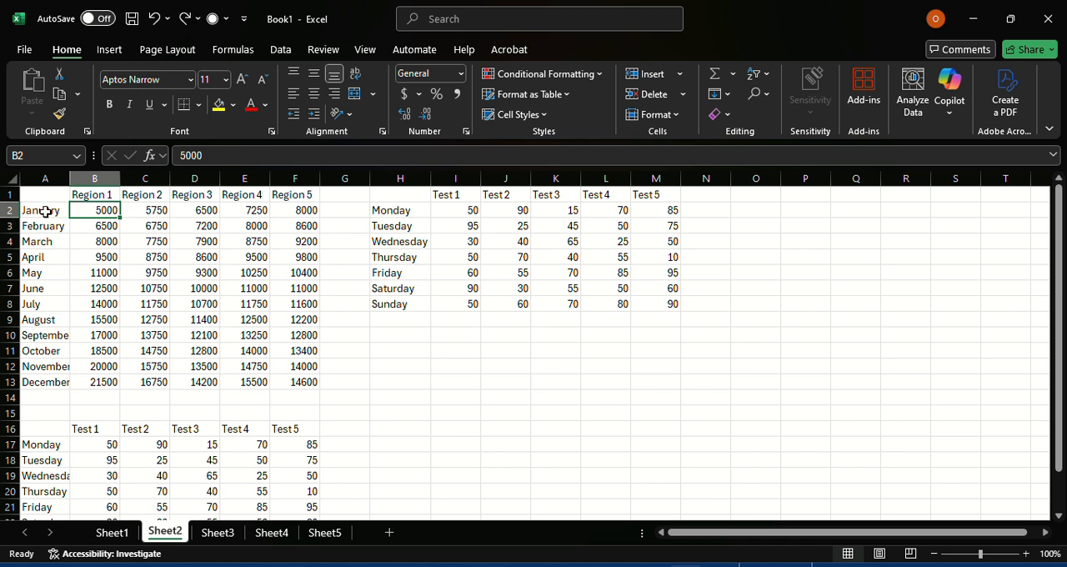
right_click(89, 209)
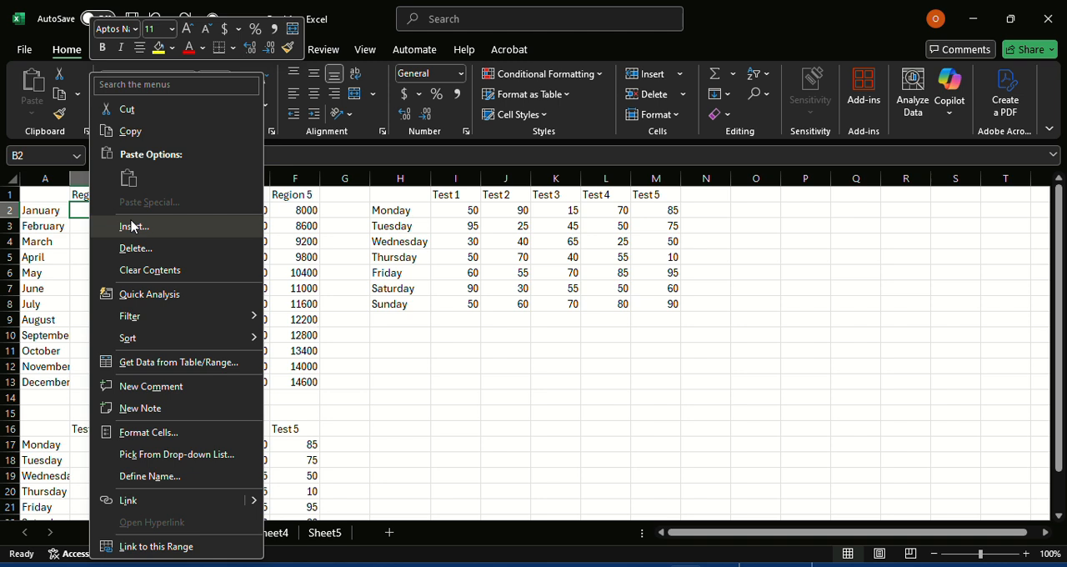
click(131, 227)
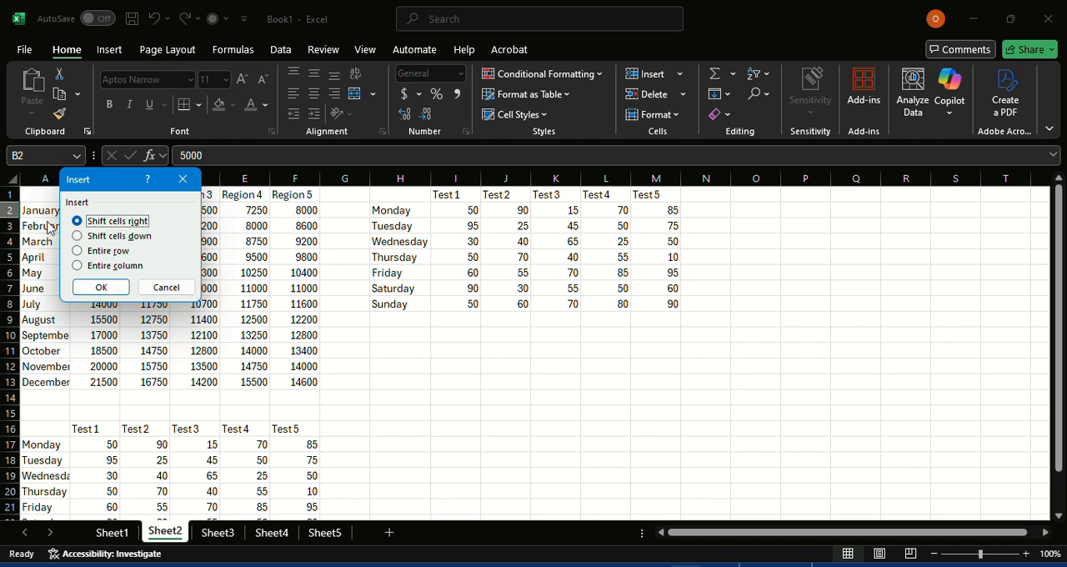
click(165, 287)
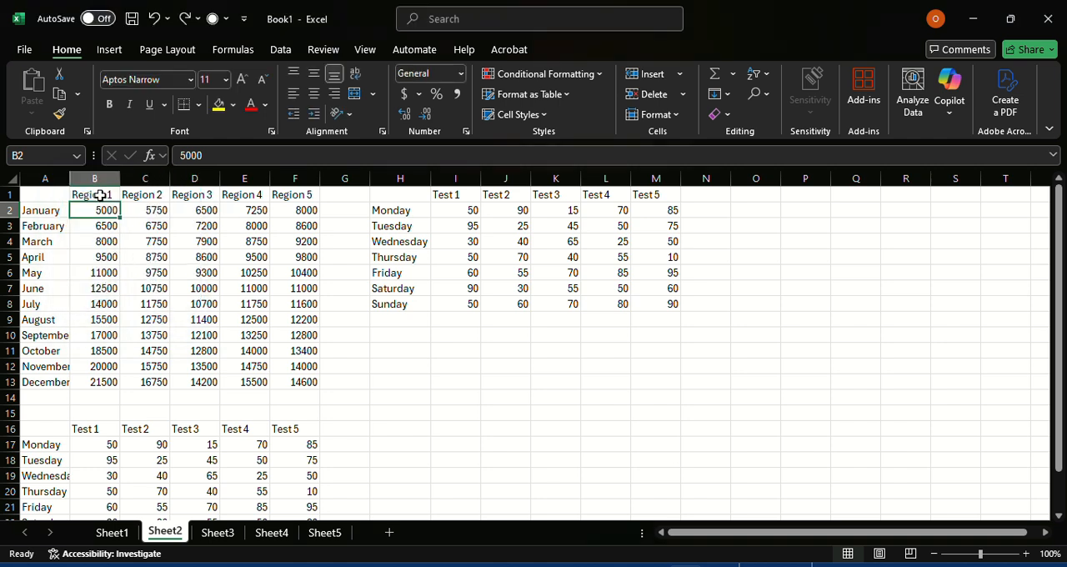
Step: Insert blank cells before the Region 1 data in B1:B13 only, shifting the existing cells right
drag(99, 195, 105, 380)
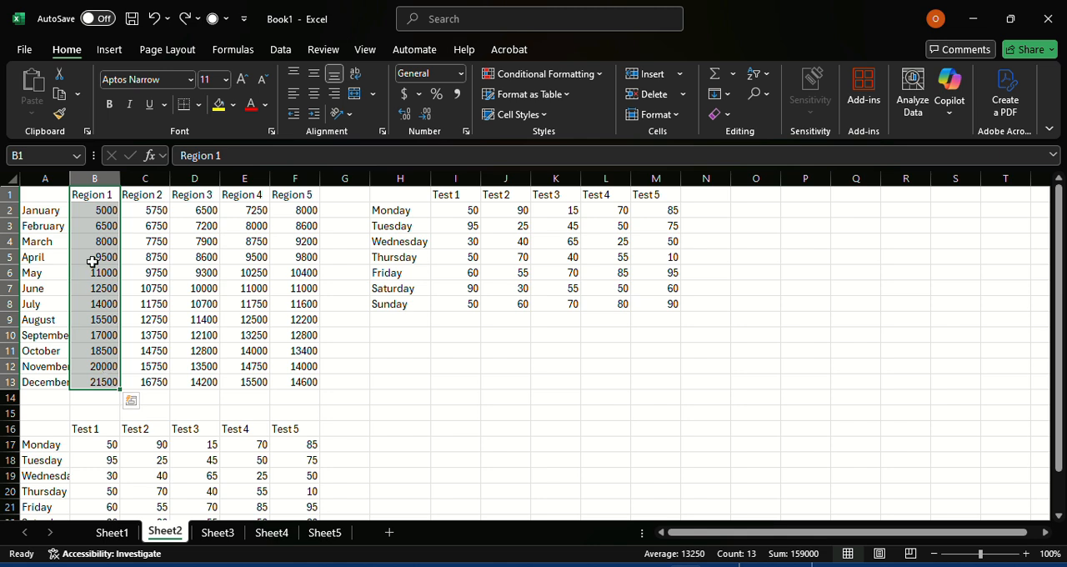
right_click(92, 207)
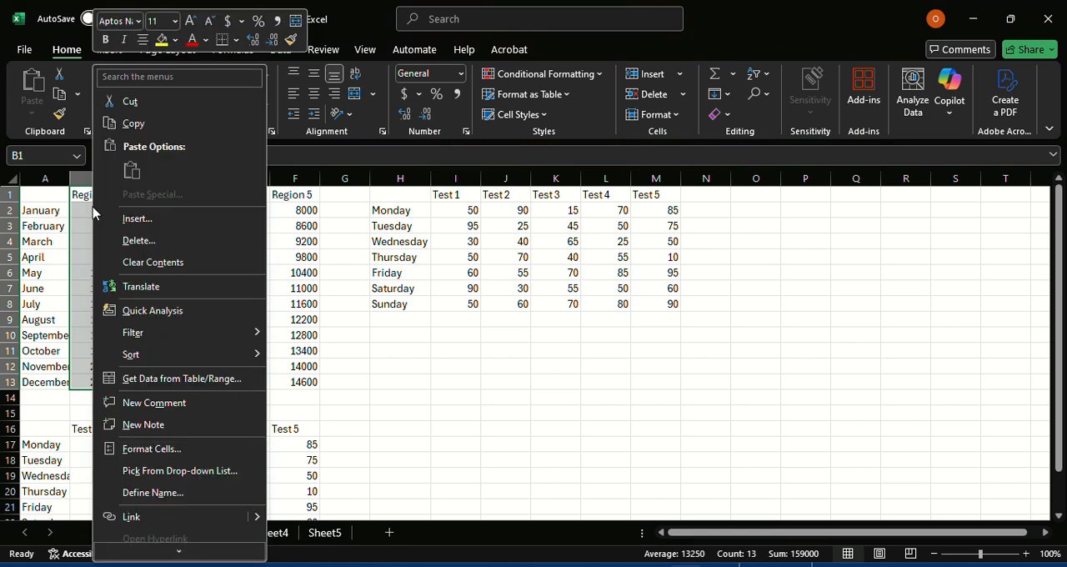
click(138, 219)
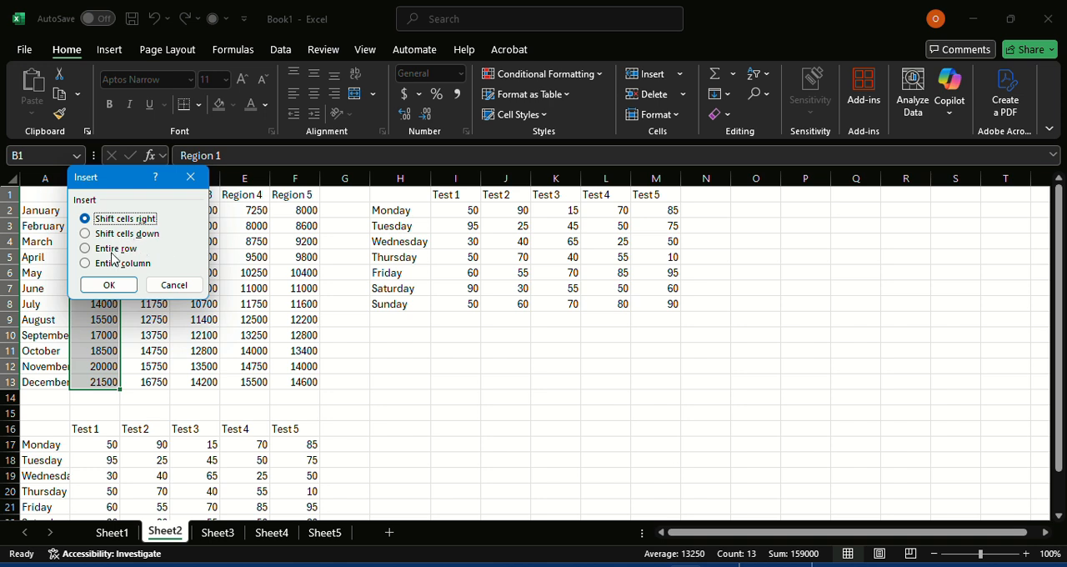
click(115, 284)
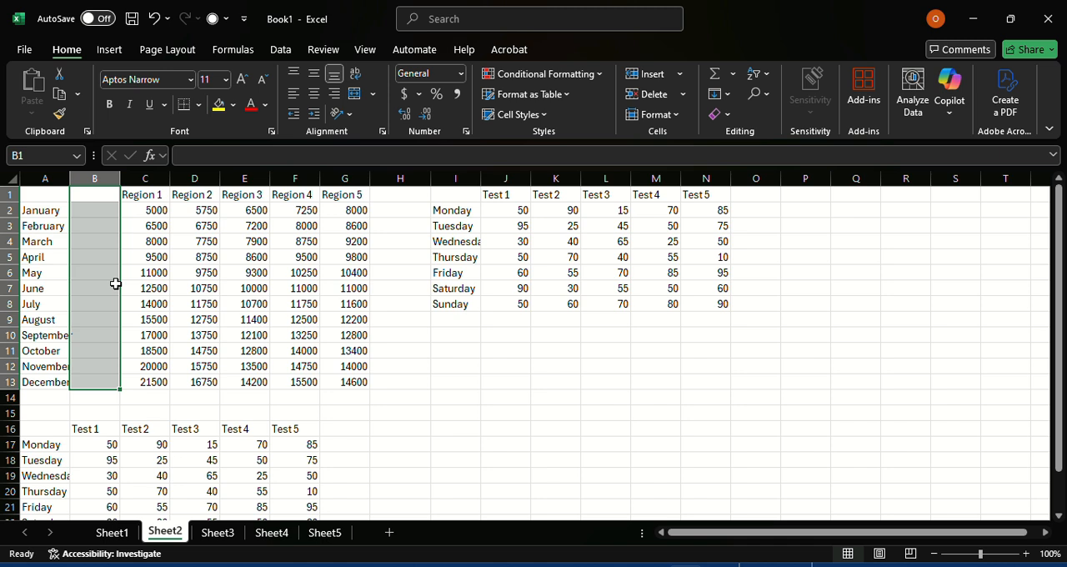
ctrl+click(185, 304)
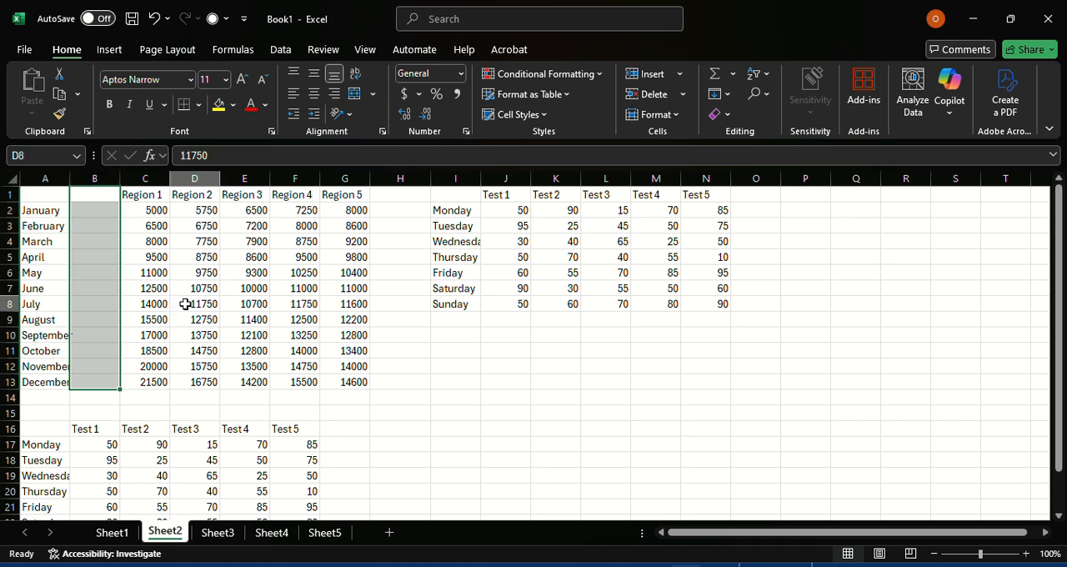
drag(185, 304, 119, 421)
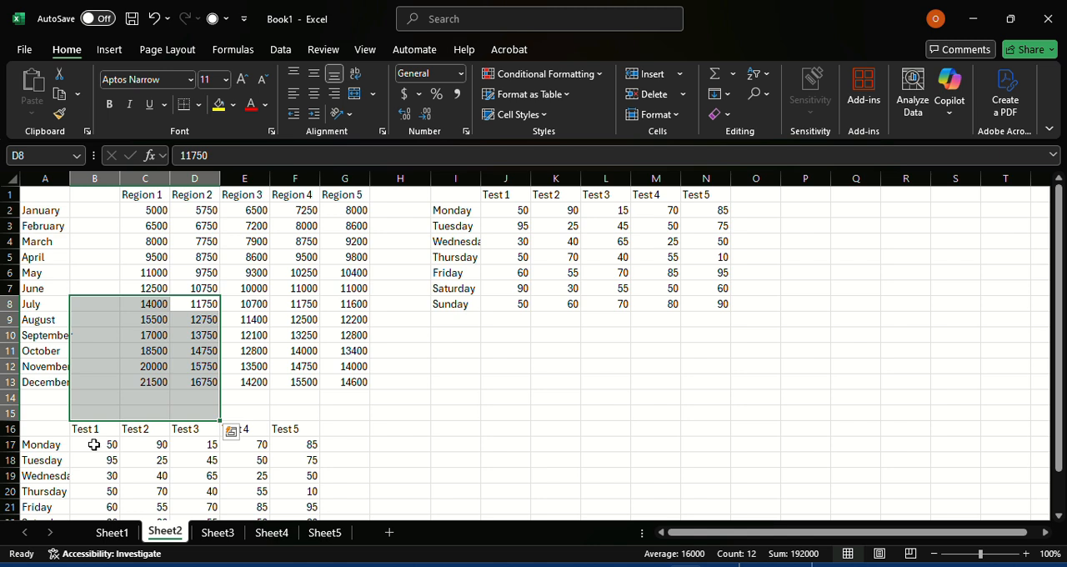
click(94, 445)
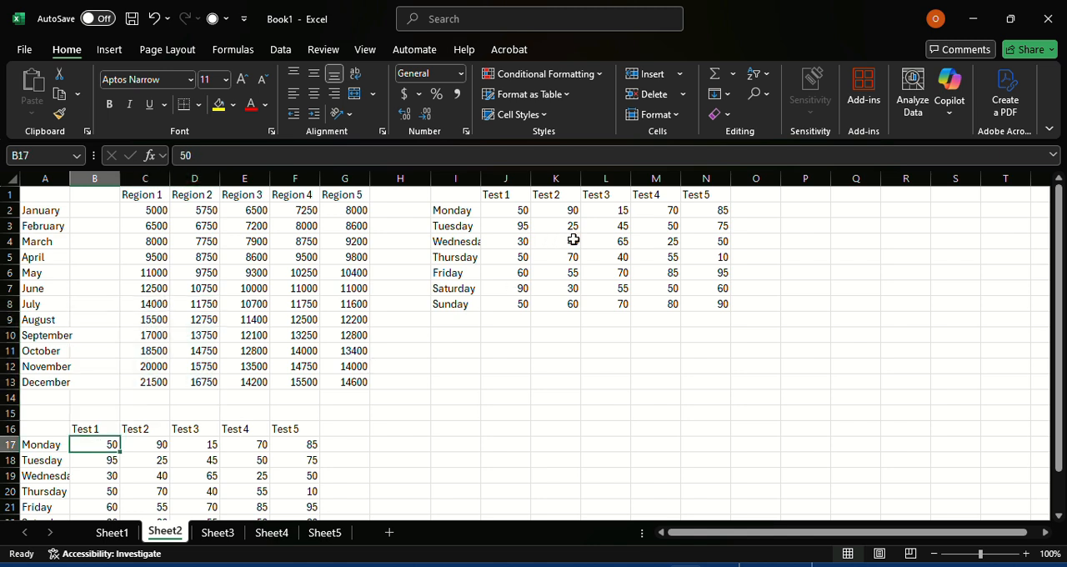
Step: Undo the insertion of blank cells before the Region 1 data
key(ctrl+z)
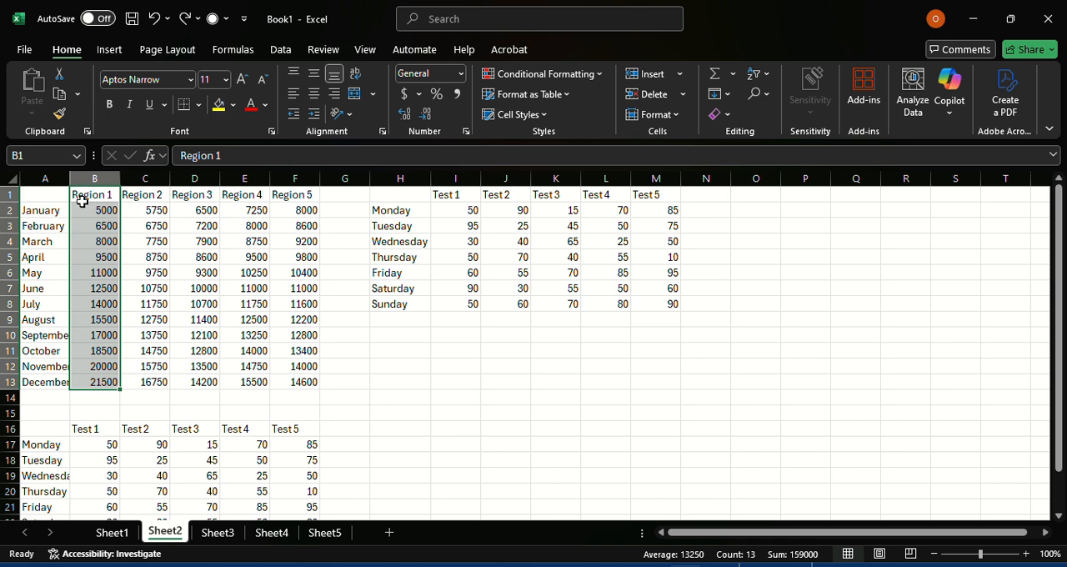
click(93, 205)
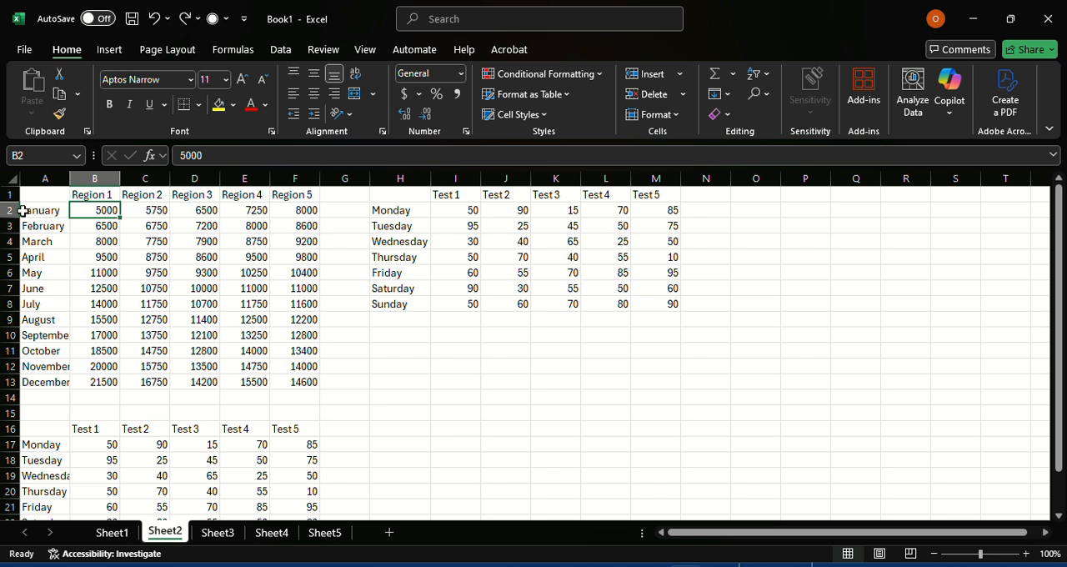
Step: Insert three rows of blank cells above the January data in A2:F4 only, shifting cells down, and undo the insertion
drag(24, 210, 301, 239)
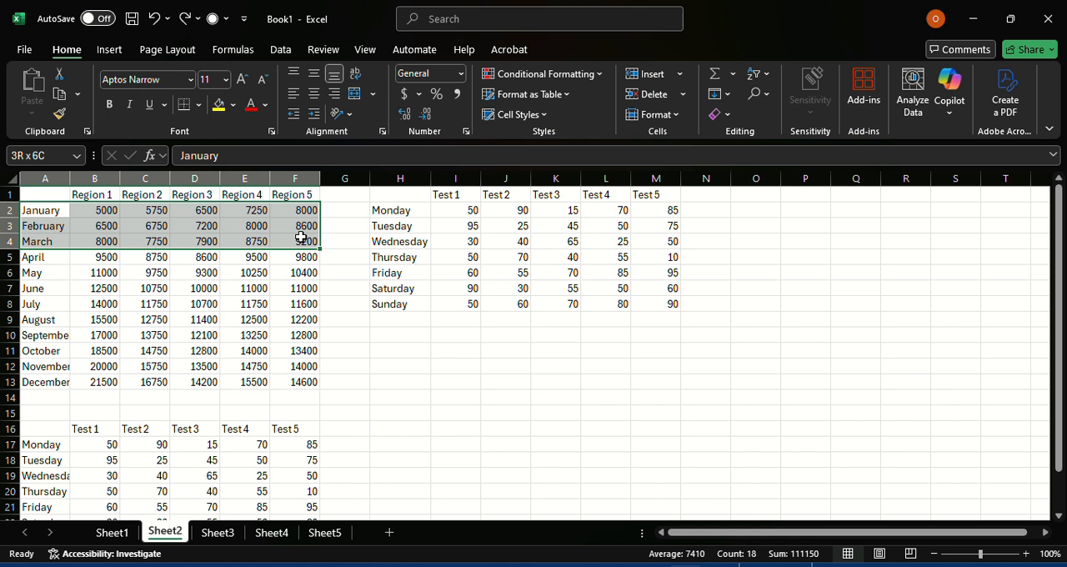
right_click(231, 237)
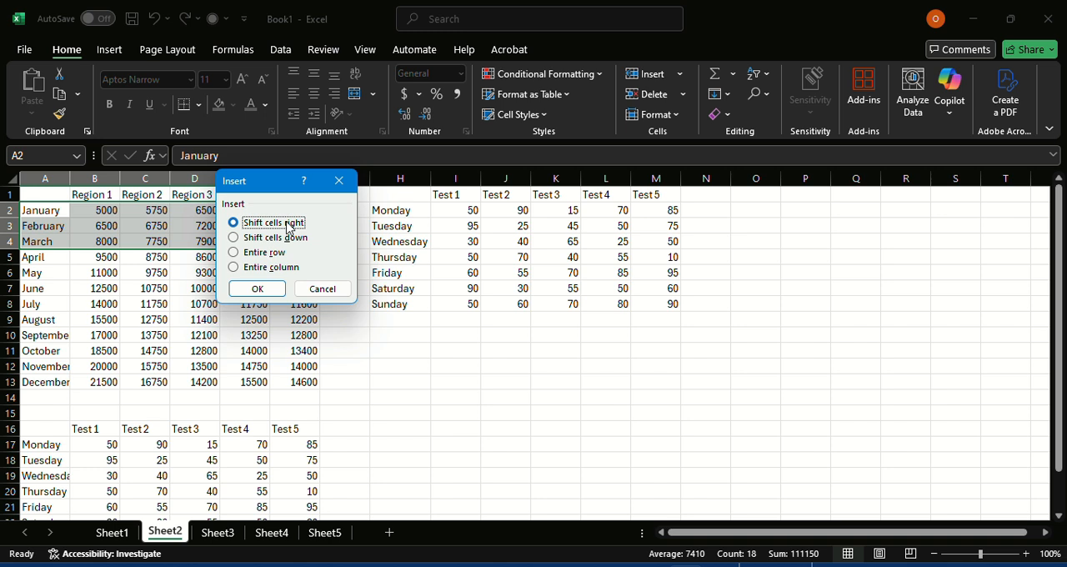
click(234, 239)
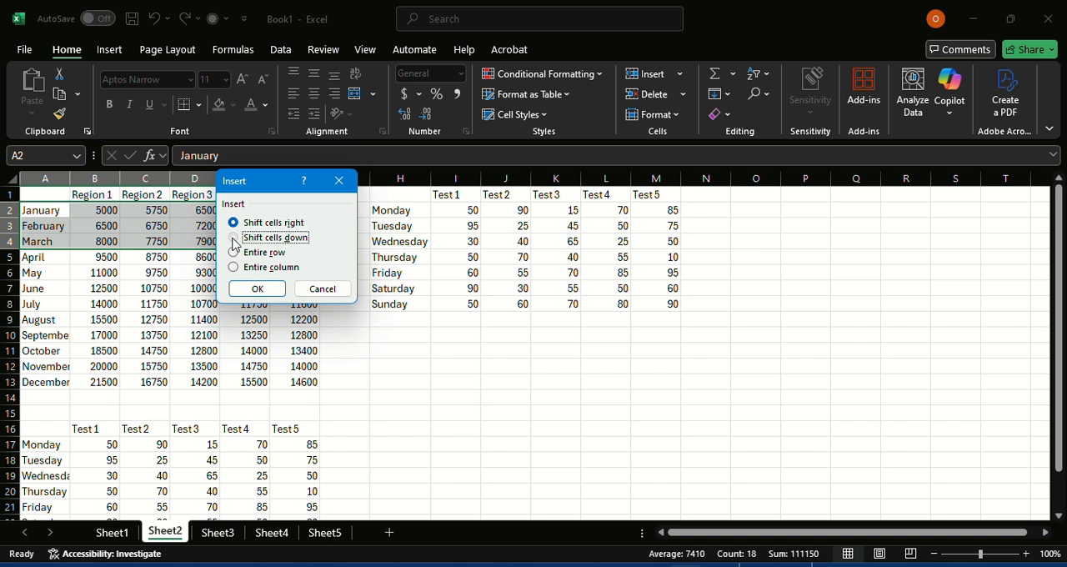
click(255, 292)
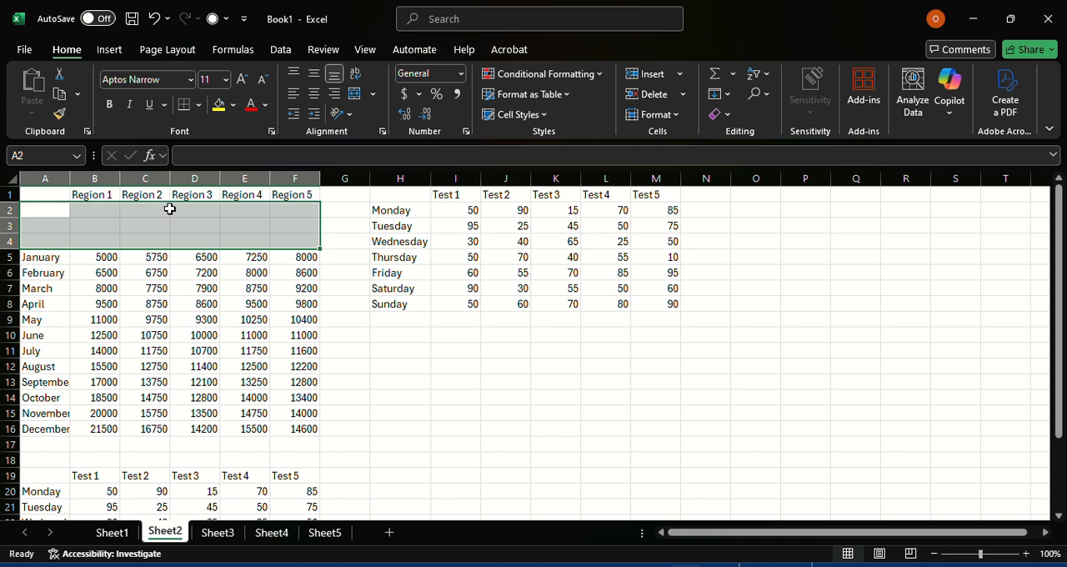
key(ctrl+z)
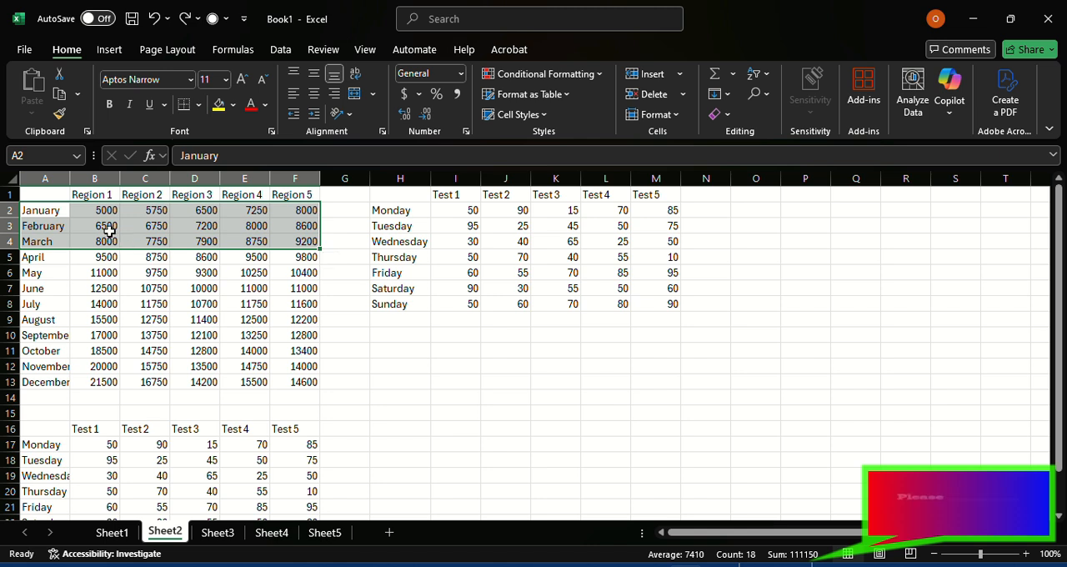
Step: Insert two columns of blank cells before the month names in A1:B13 only, shifting cells right, and undo the insertion
click(57, 197)
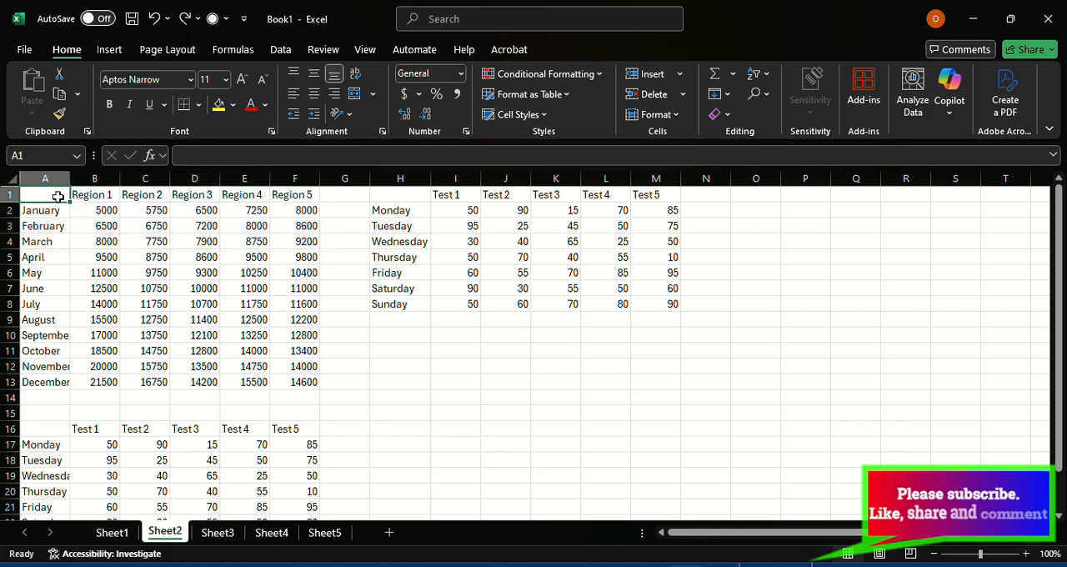
drag(57, 196, 99, 378)
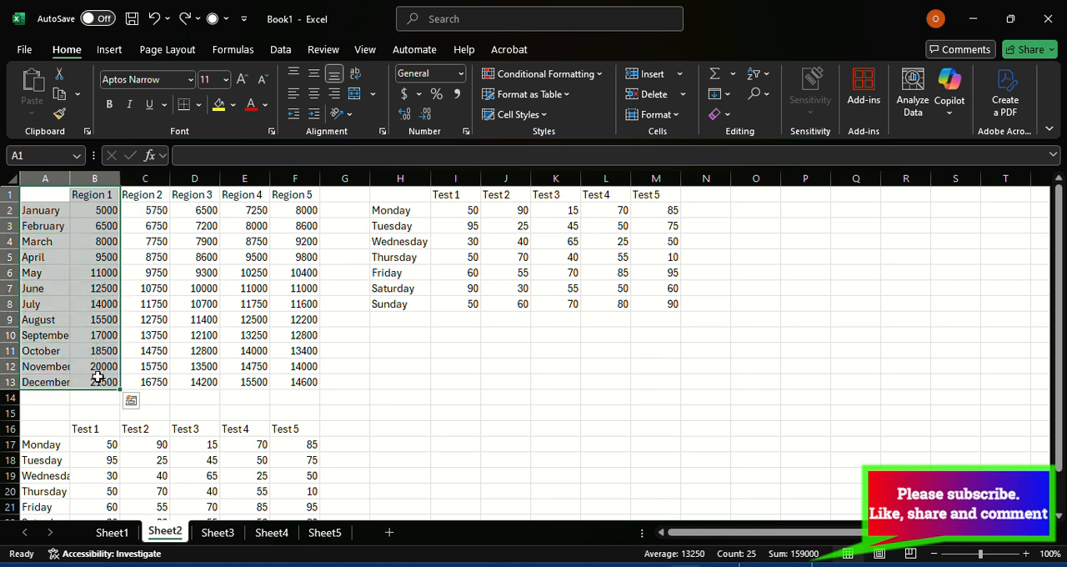
right_click(71, 279)
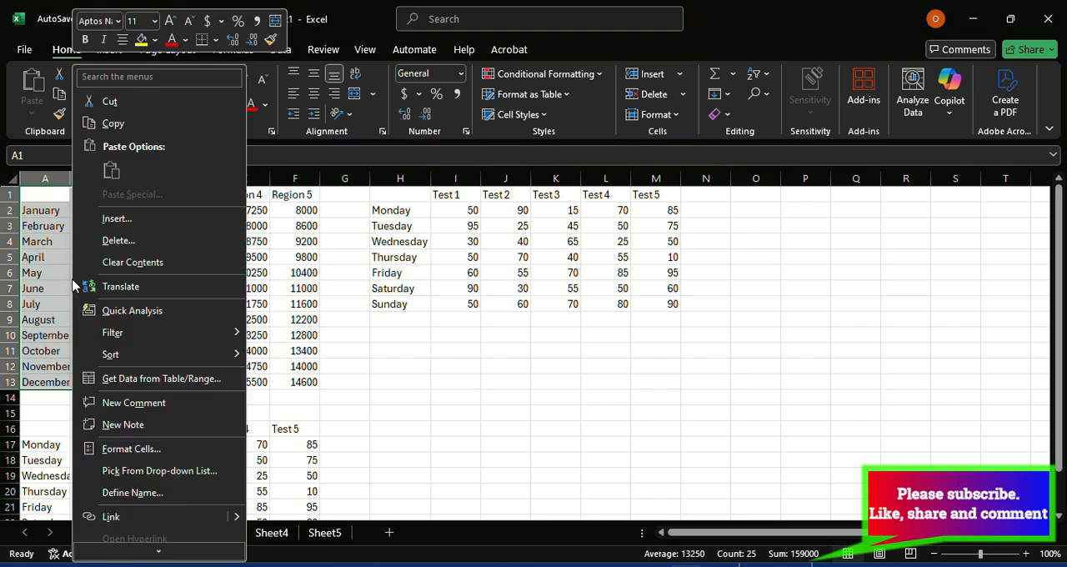
click(115, 220)
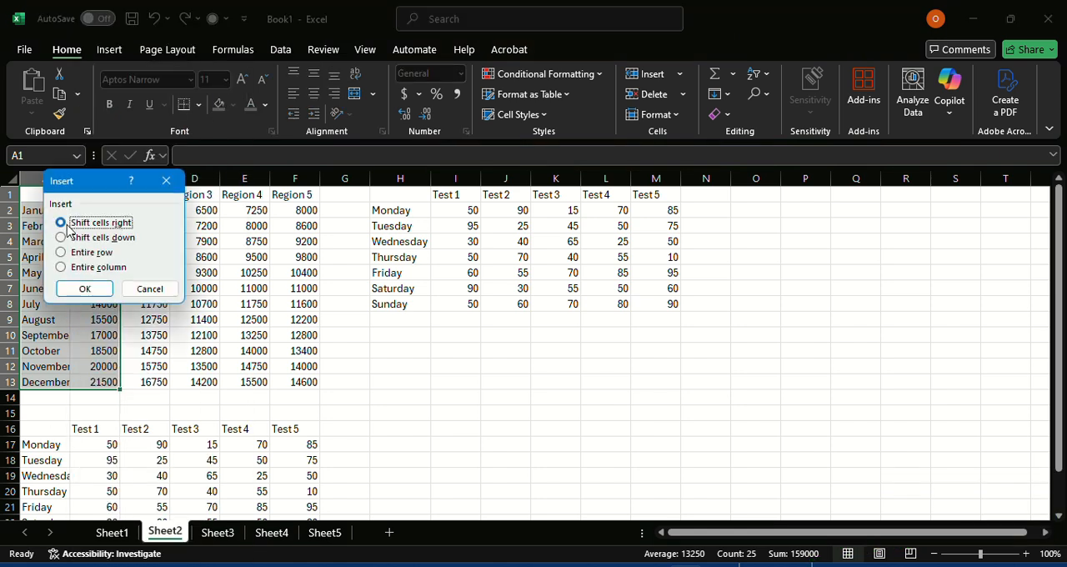
click(99, 290)
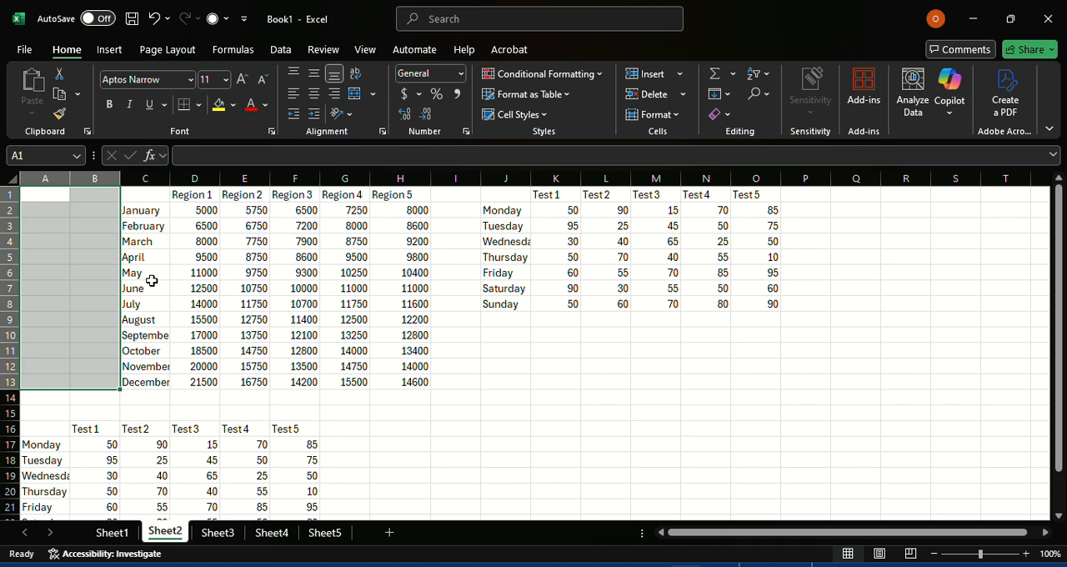
key(ctrl+z)
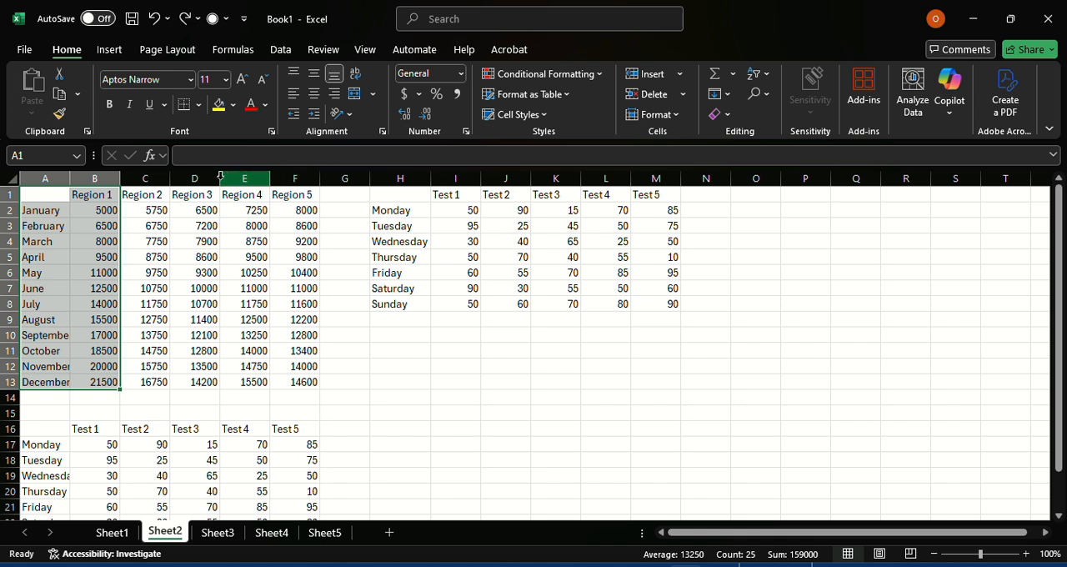
Step: Delete the January cells in A2:F2 only, shifting cells up, and undo the deletion
click(53, 200)
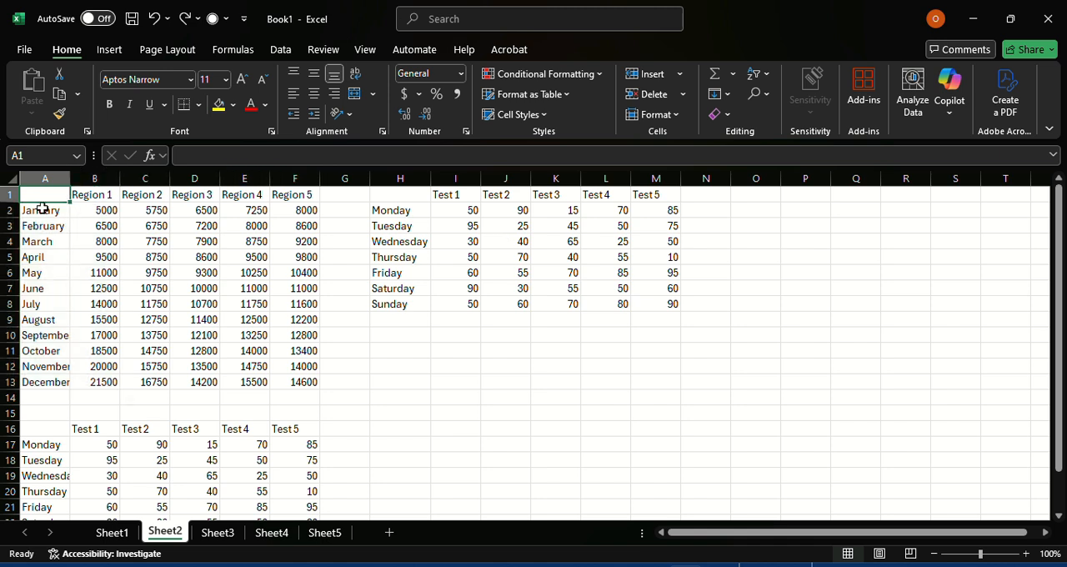
drag(38, 211, 301, 210)
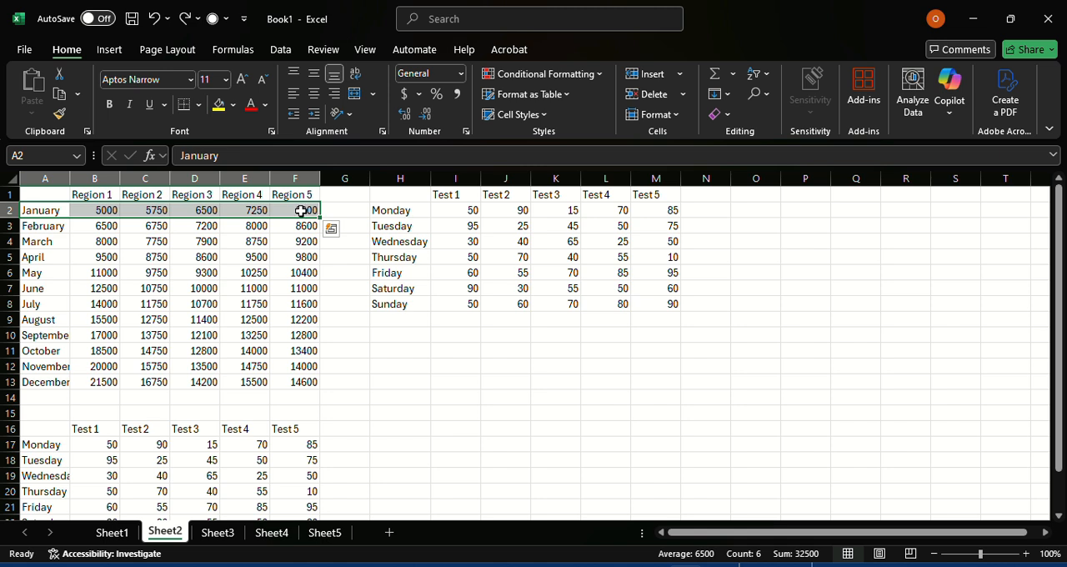
right_click(238, 210)
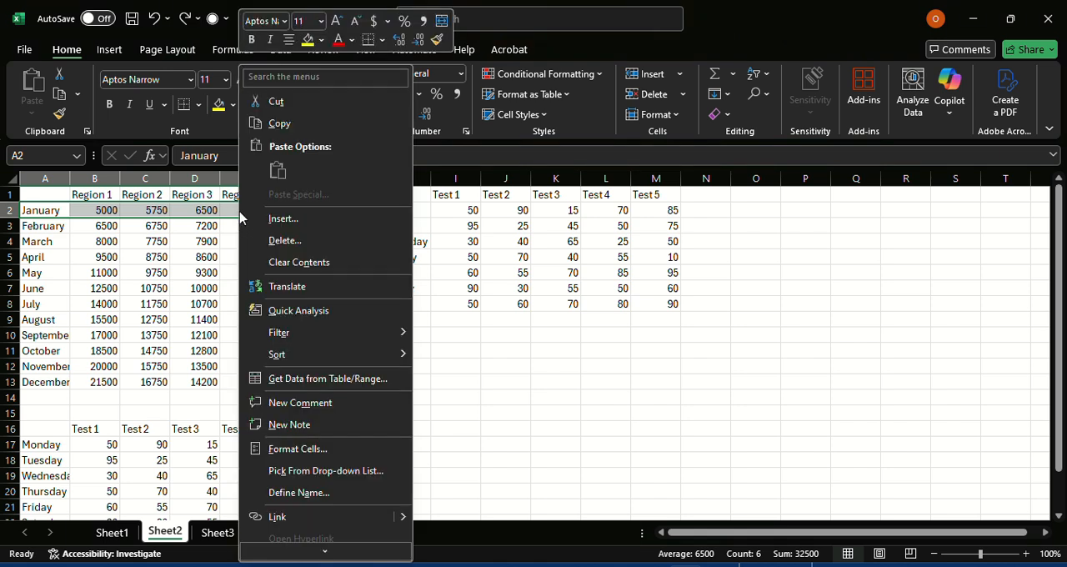
click(285, 240)
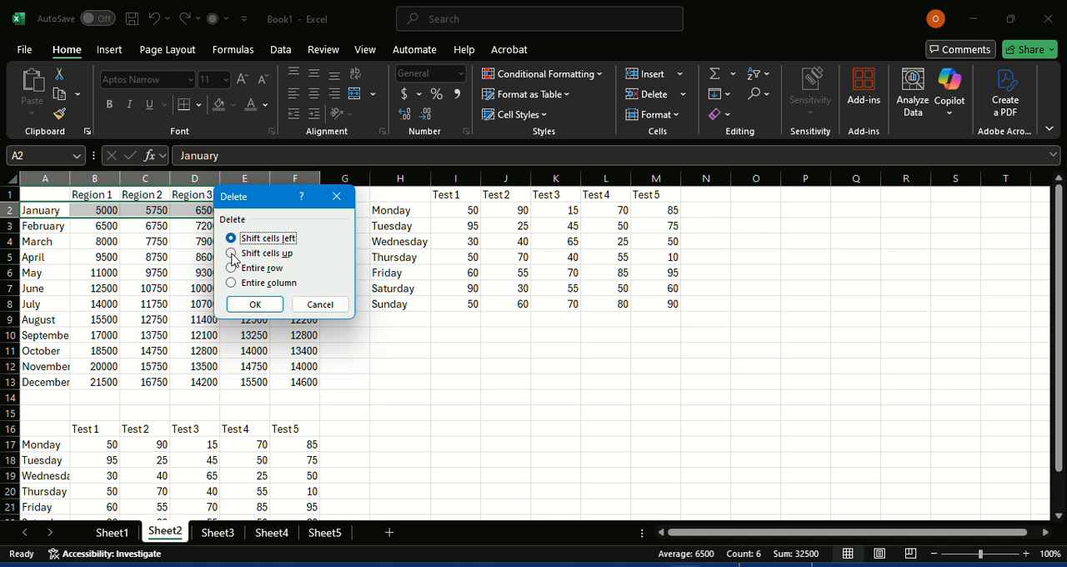
click(232, 253)
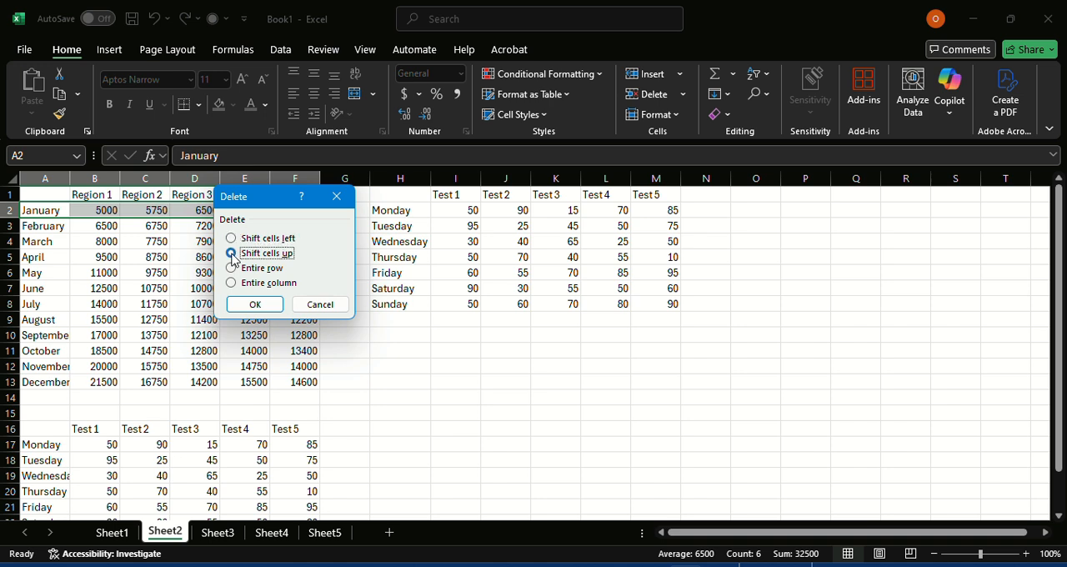
click(250, 304)
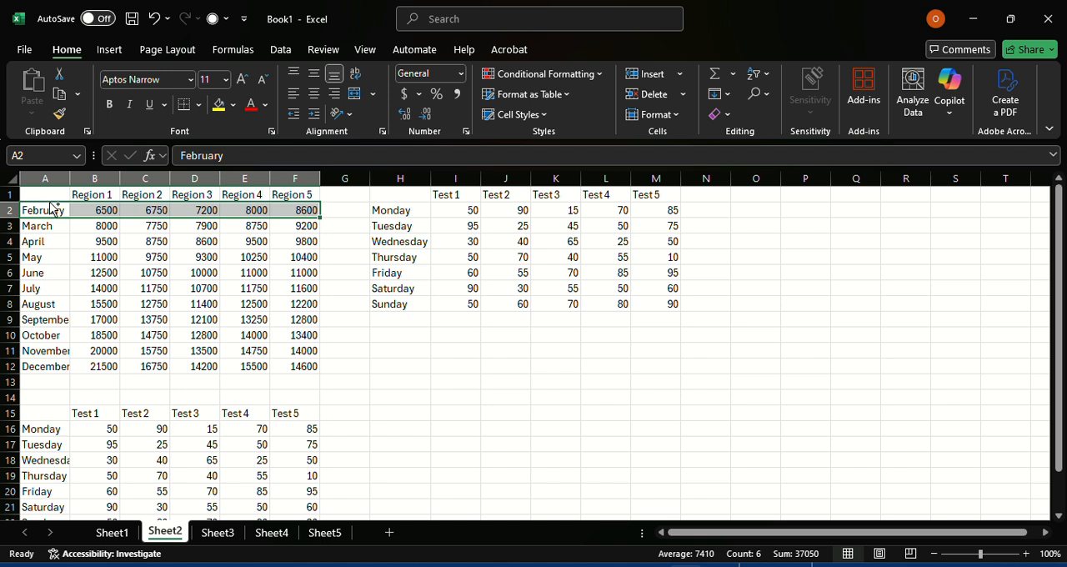
key(ctrl+z)
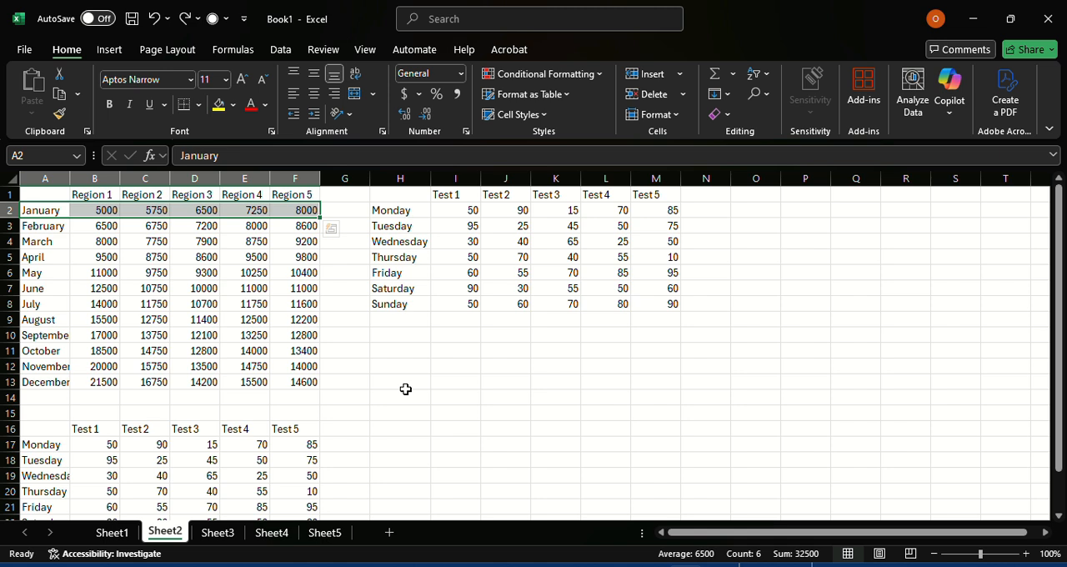
click(308, 284)
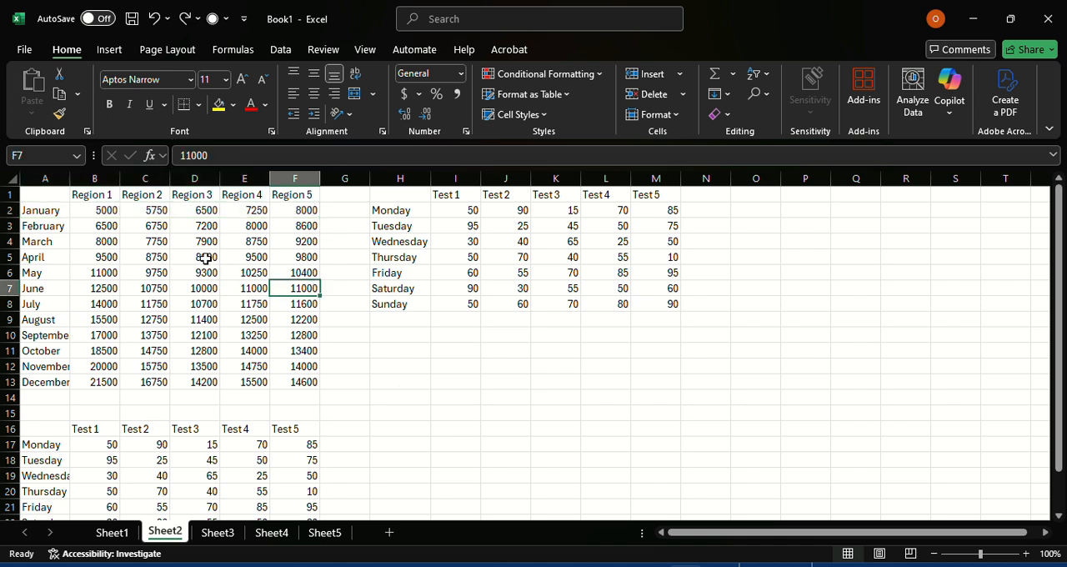